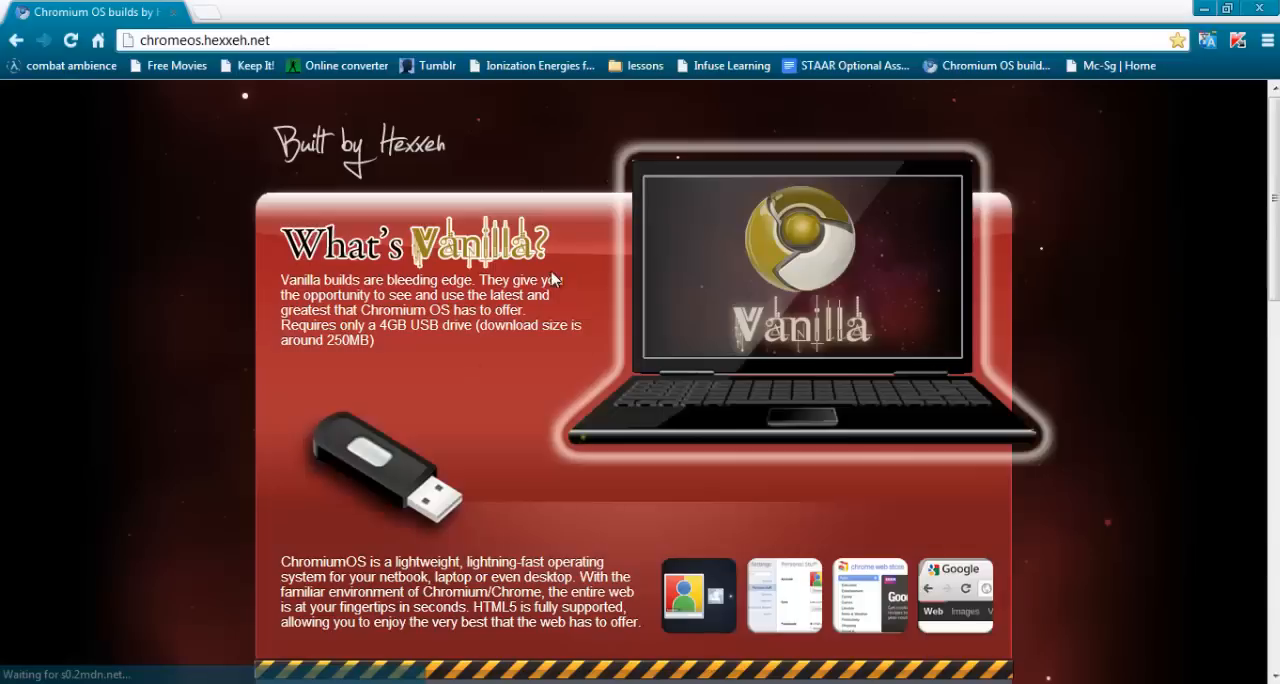
# Look over the Chromium OS Vanilla build page down to its getting-started section and the links below
pyautogui.moveTo(1276, 163); pyautogui.dragTo(1268, 316)
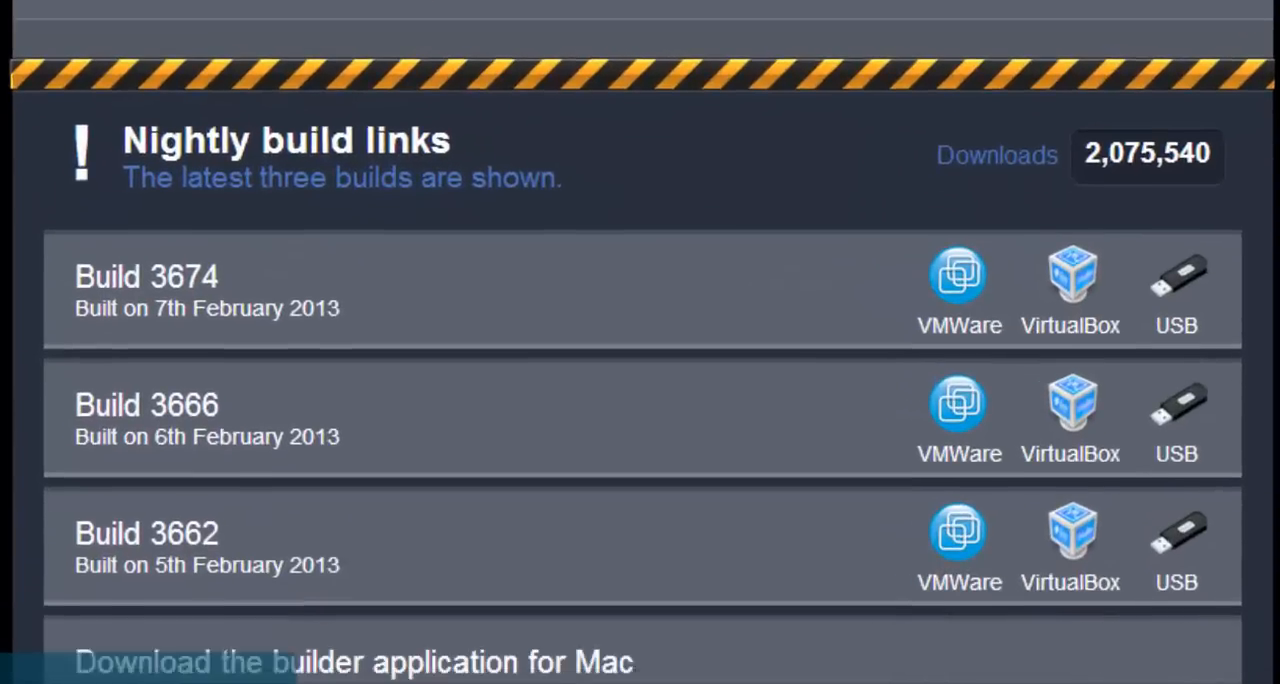
pyautogui.scroll(-1, 642, 342)
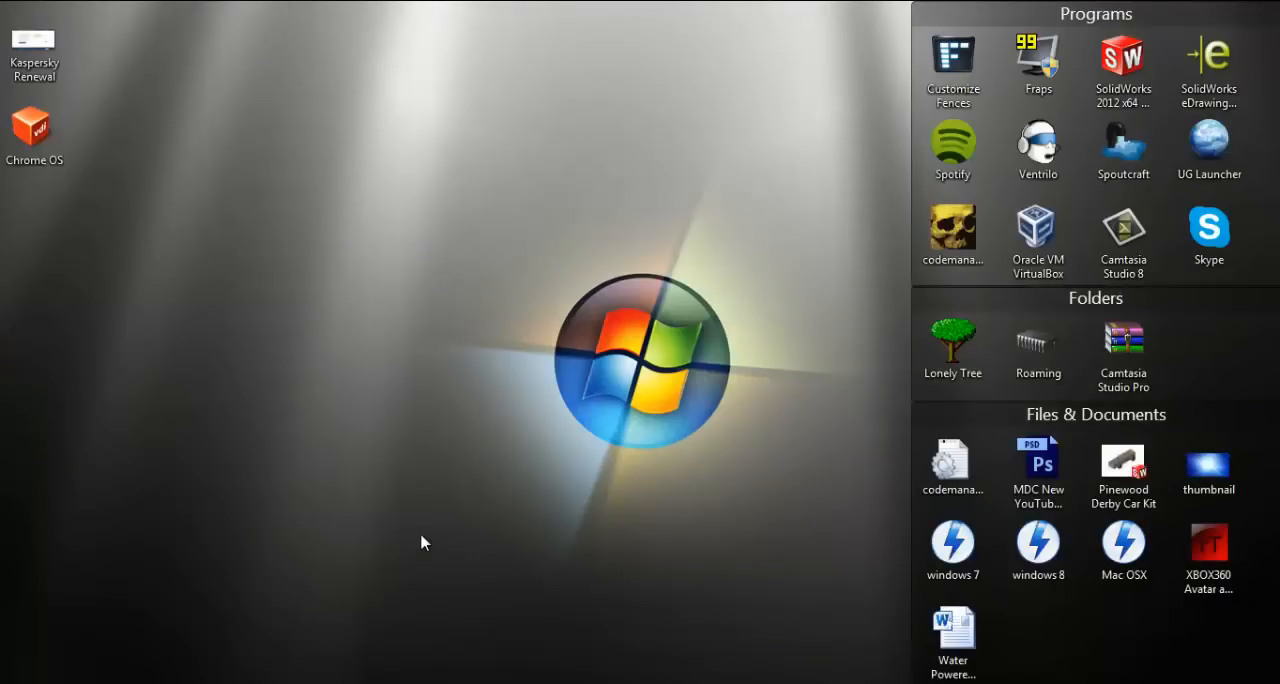
# In Oracle VM VirtualBox, define a new virtual machine named Chromium OS, type Linux, version Ubuntu, with 512 MB of memory
pyautogui.doubleClick(421, 543)
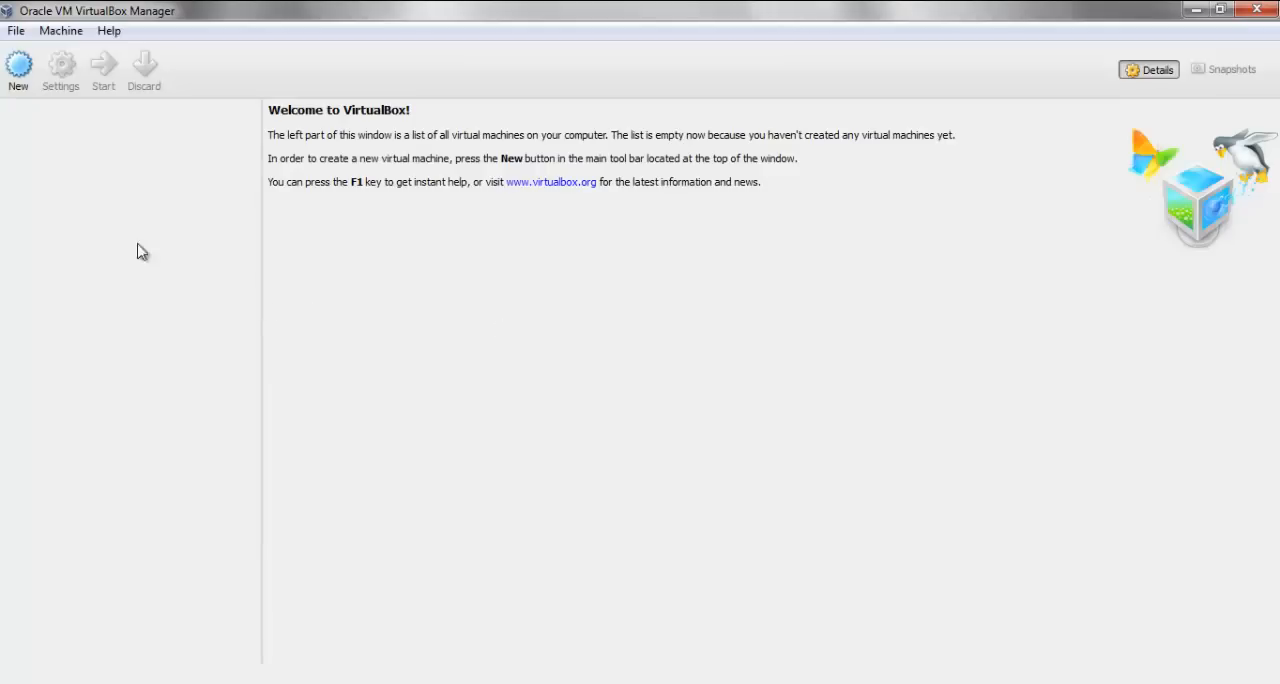
pyautogui.click(18, 65)
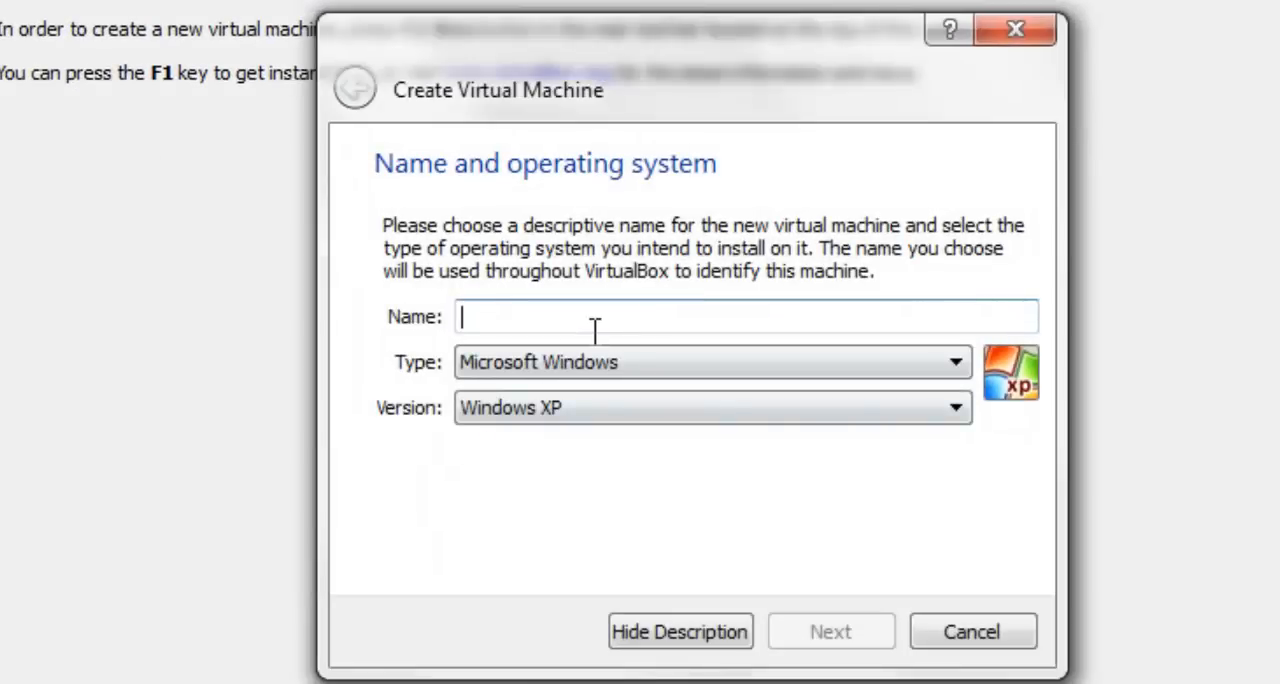
pyautogui.write('Chrom')
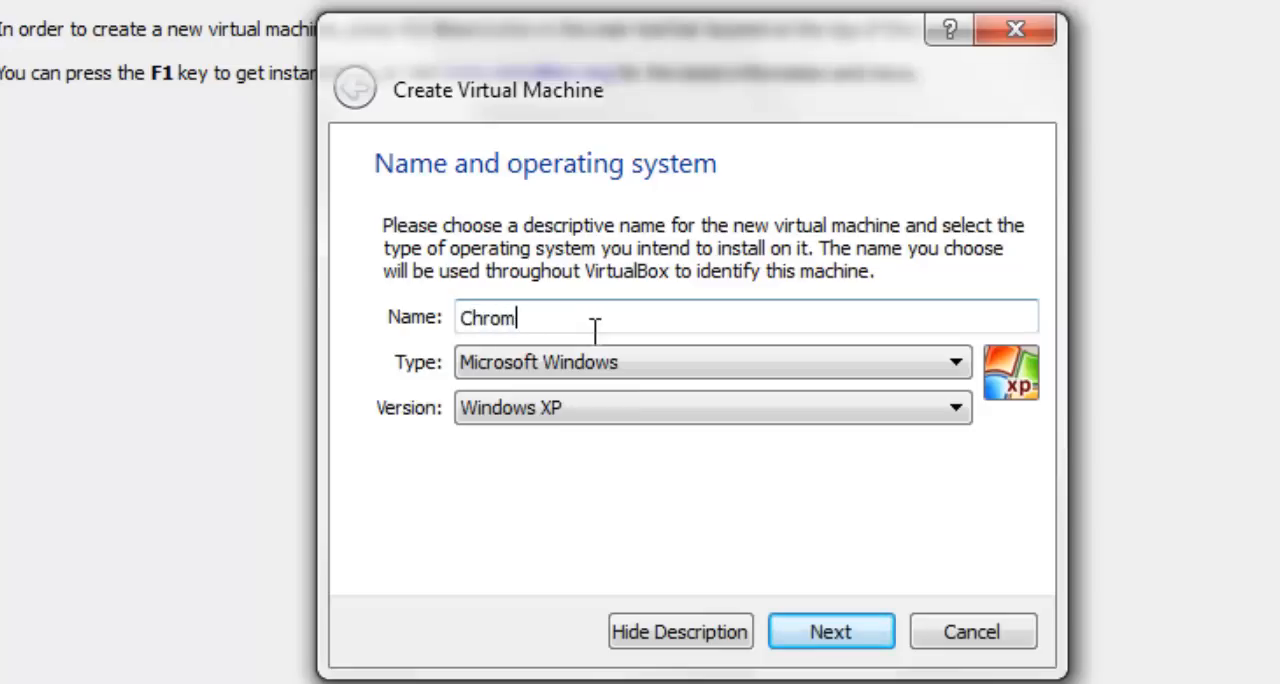
pyautogui.write('ium OS')
pyautogui.click(598, 364)
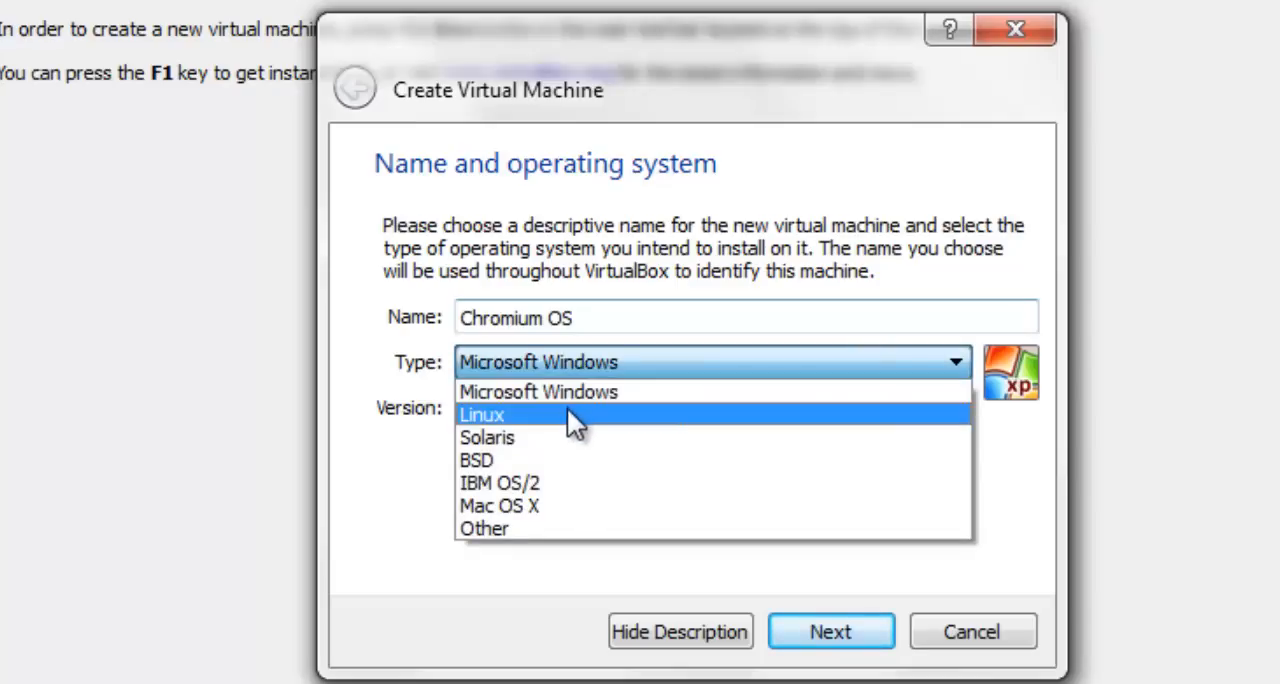
pyautogui.click(568, 413)
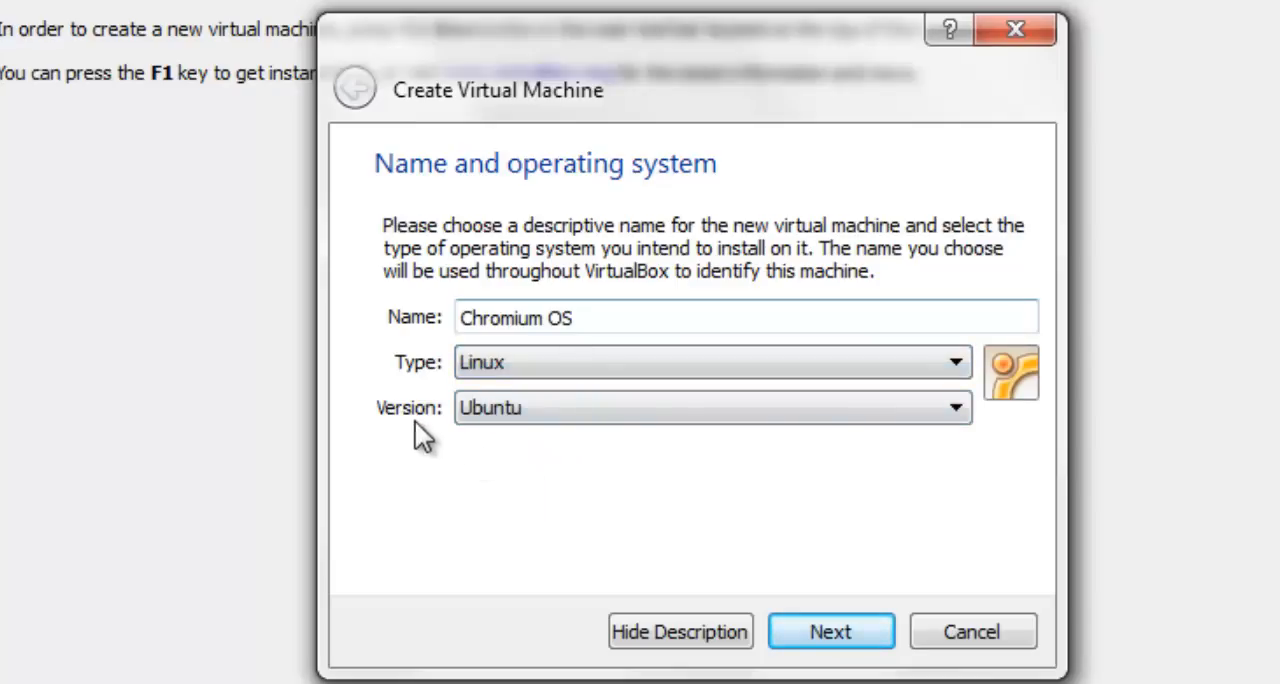
pyautogui.click(825, 633)
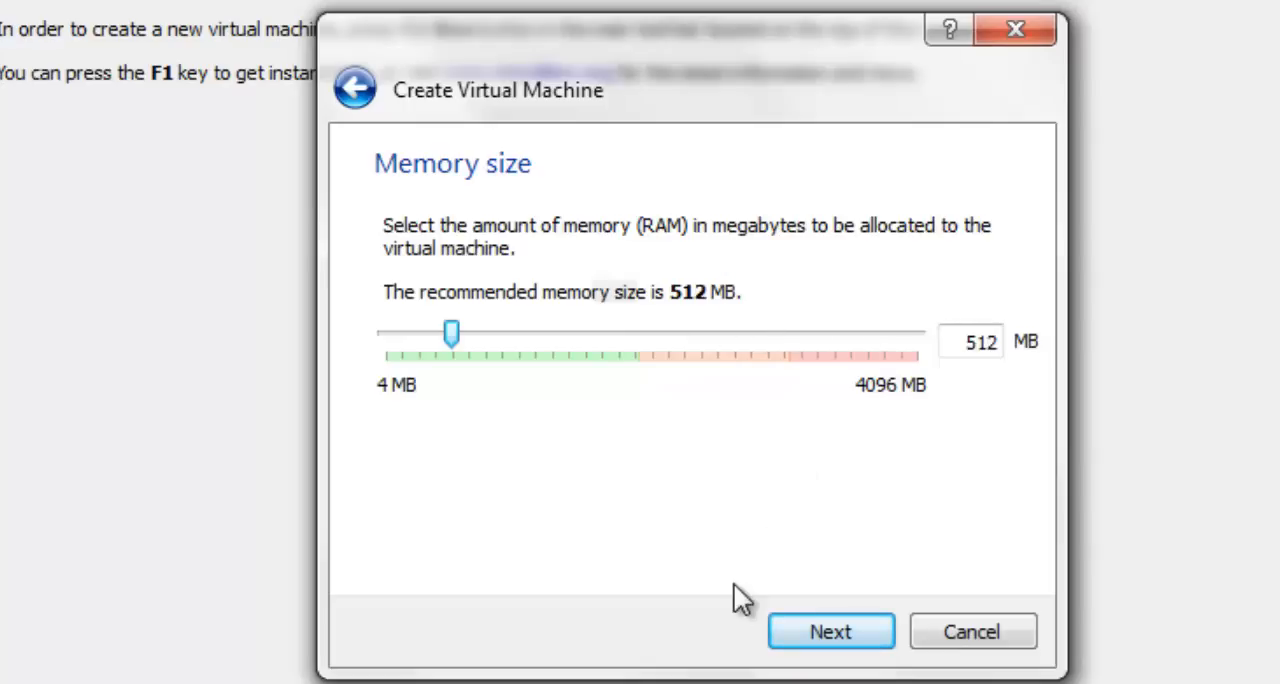
pyautogui.click(858, 622)
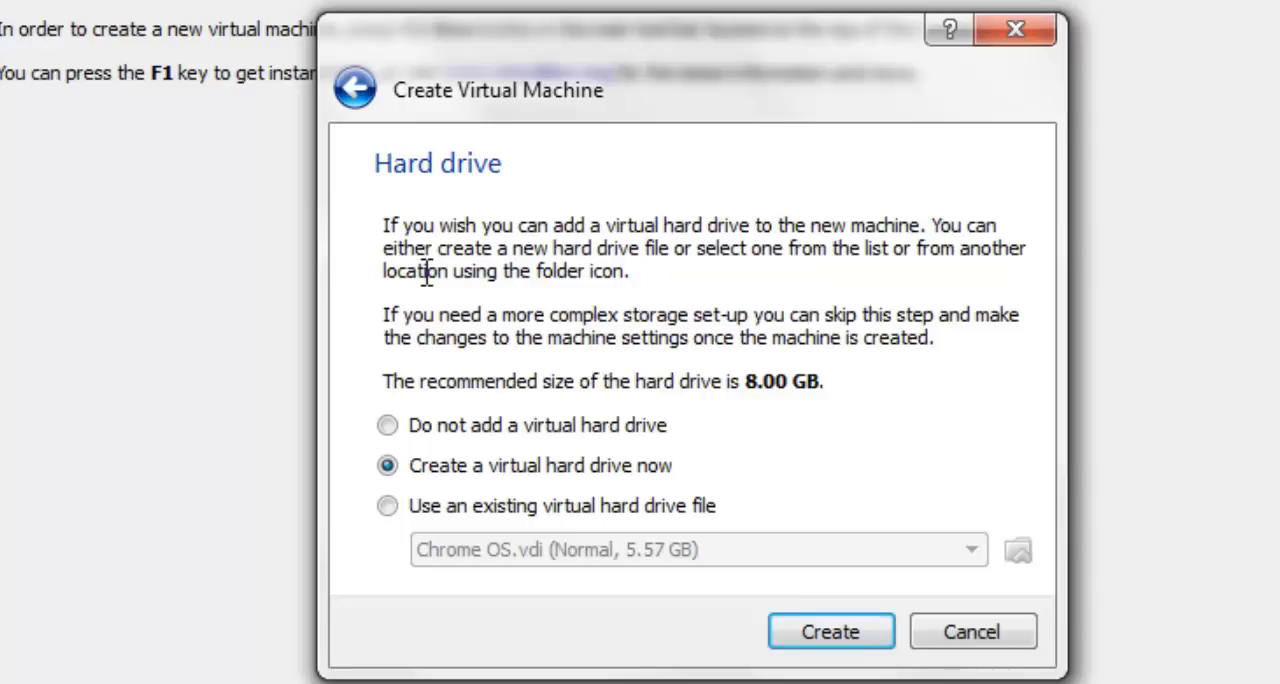
# Use the existing Chrome OS virtual disk image from the Desktop as the hard drive and create the machine
pyautogui.click(440, 500)
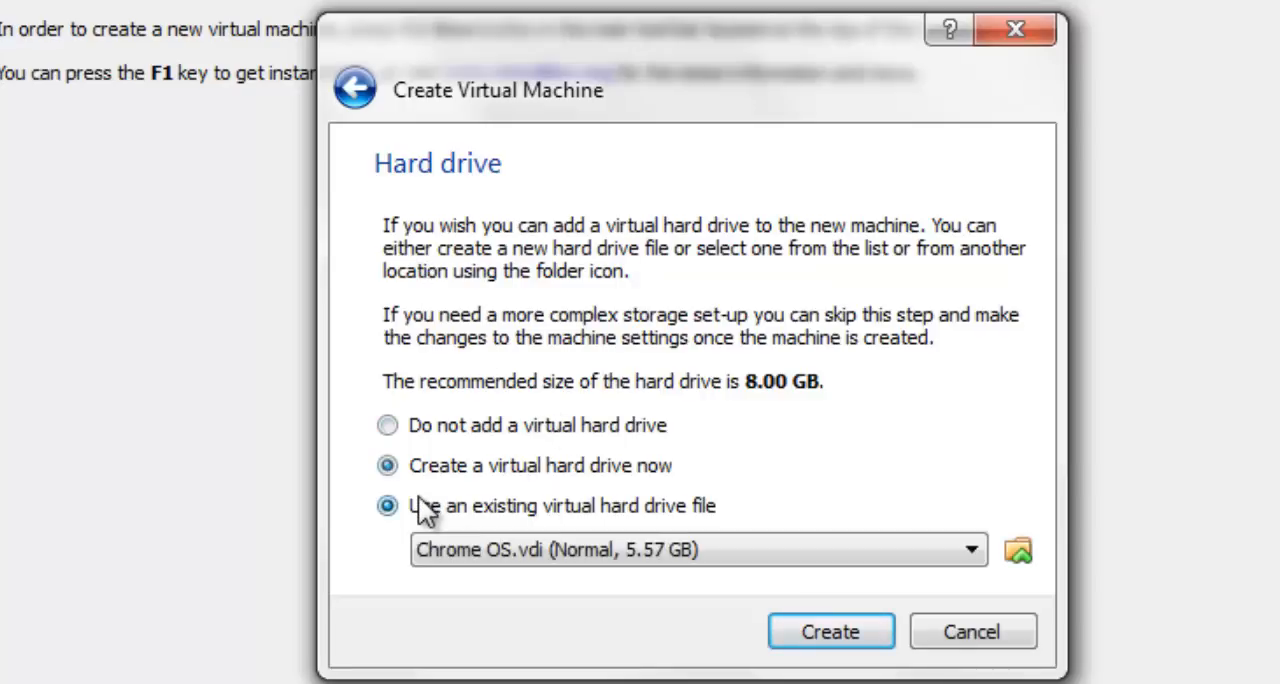
pyautogui.click(1013, 552)
pyautogui.moveTo(1189, 385); pyautogui.dragTo(1182, 574)
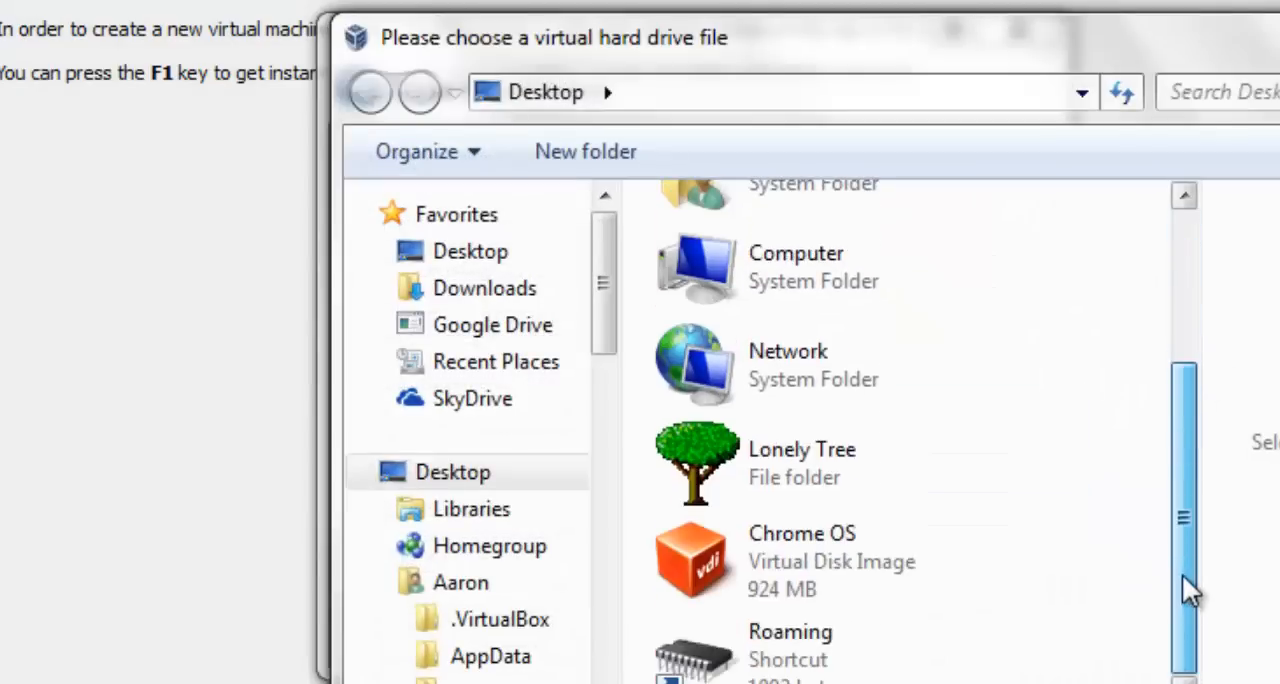
pyautogui.click(813, 547)
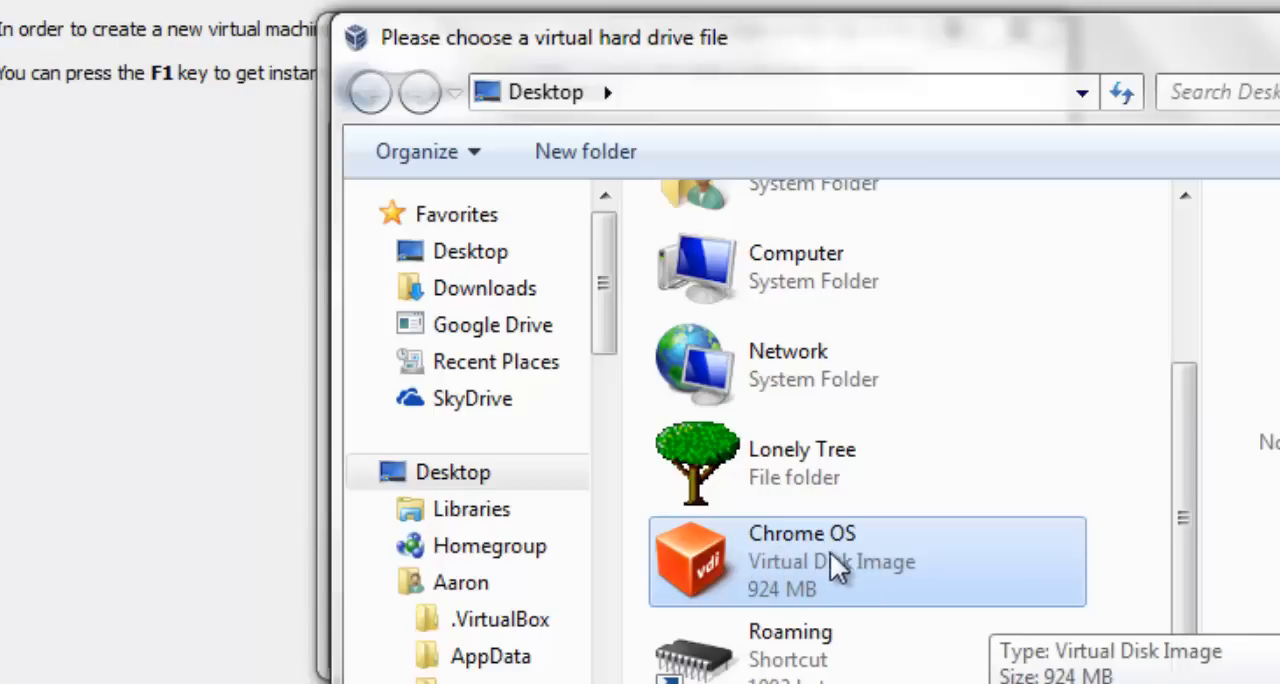
pyautogui.doubleClick(803, 553)
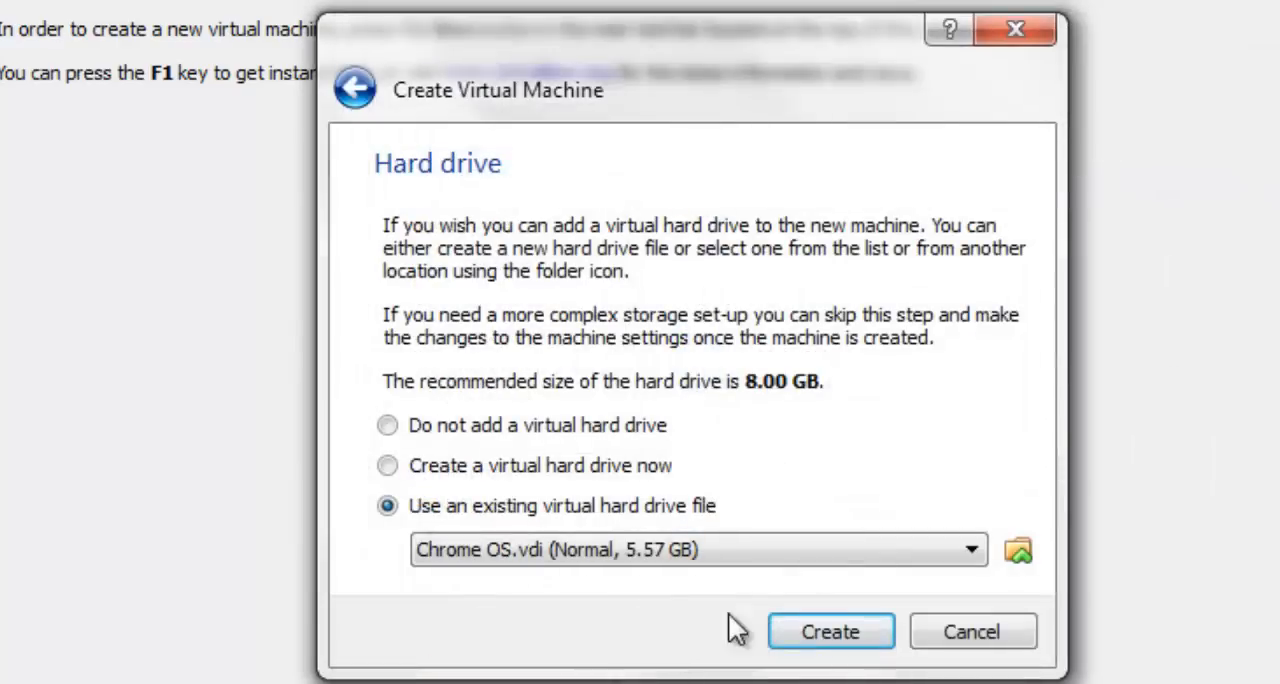
pyautogui.click(810, 632)
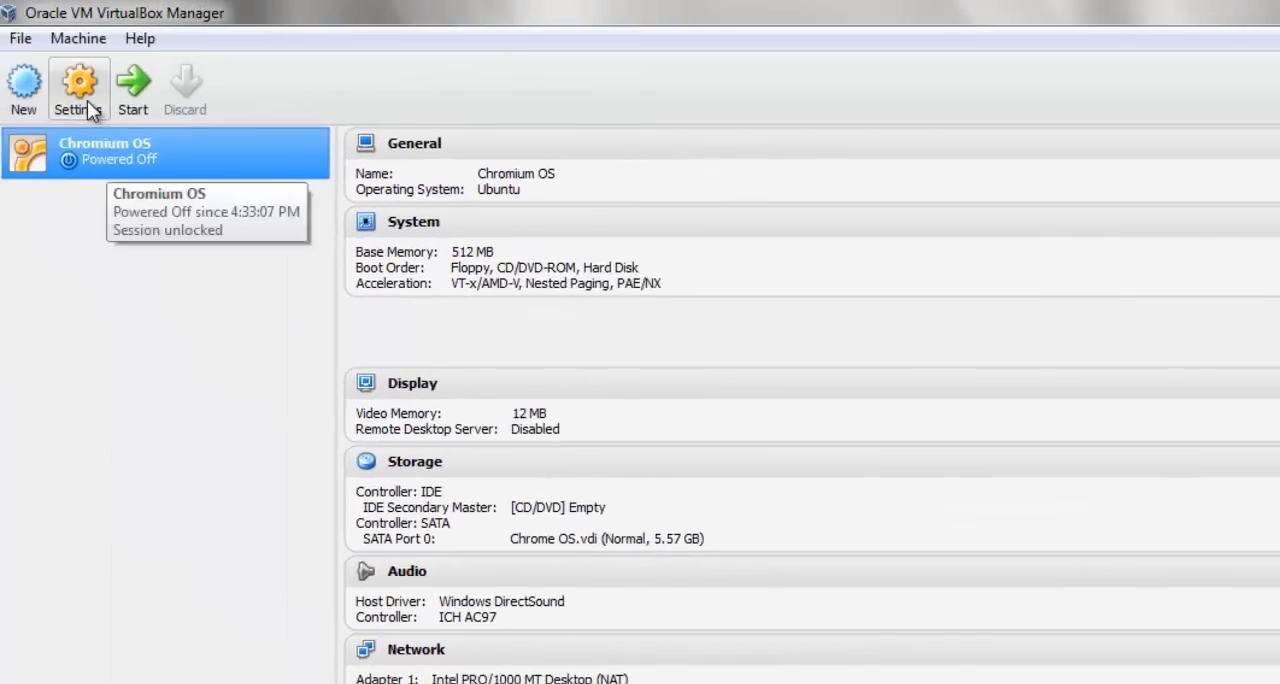
# Attach the Chromium OS machine's network Adapter 1 to a Bridged Adapter using DW1501 Wireless-N WLAN Half-Mini Card
pyautogui.click(85, 95)
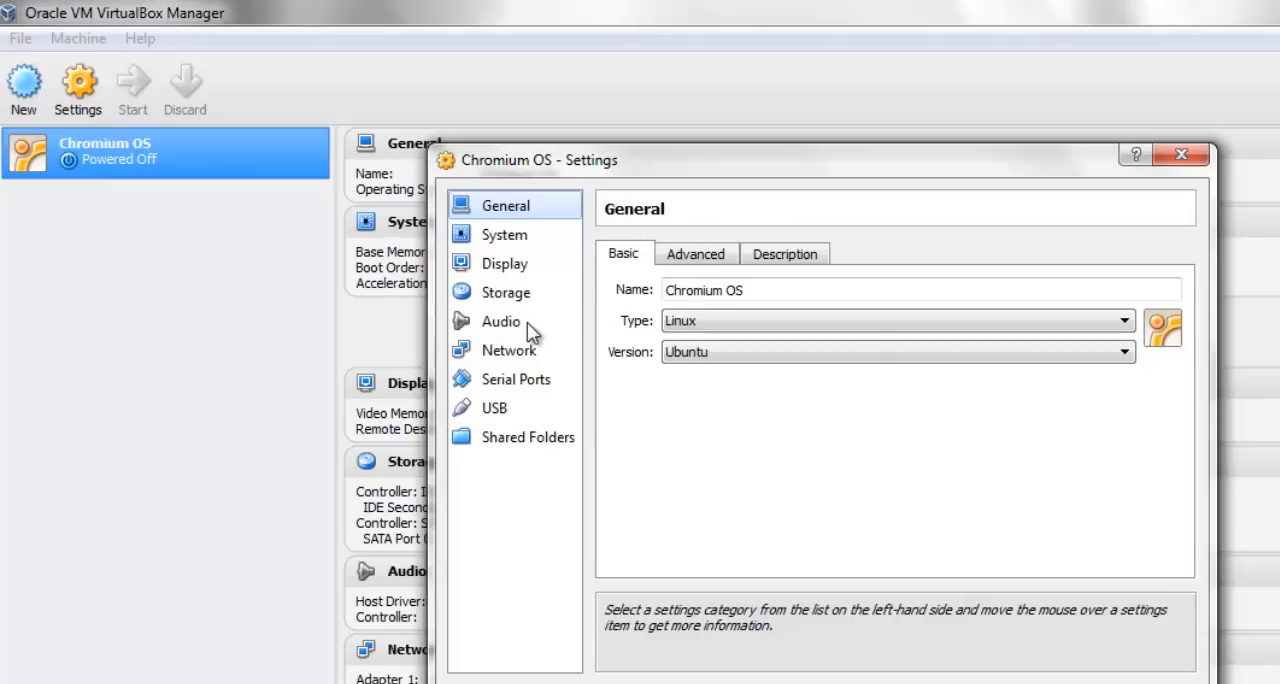
pyautogui.click(520, 354)
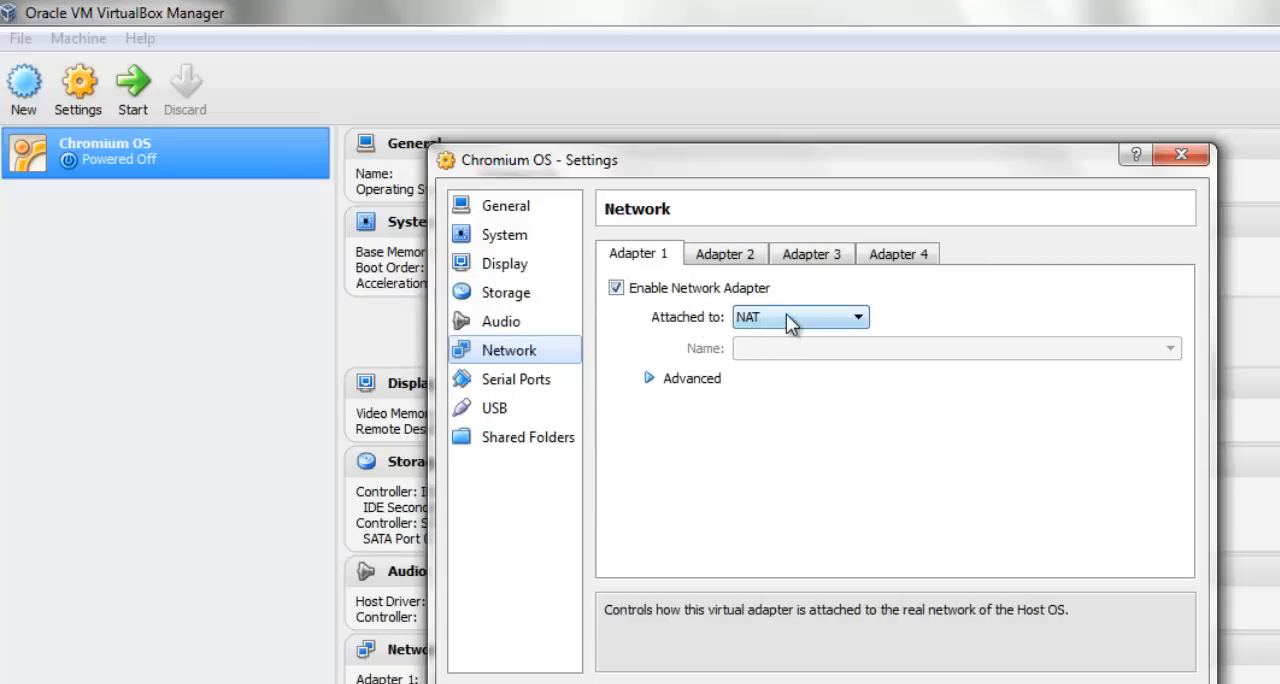
pyautogui.click(790, 322)
pyautogui.click(805, 369)
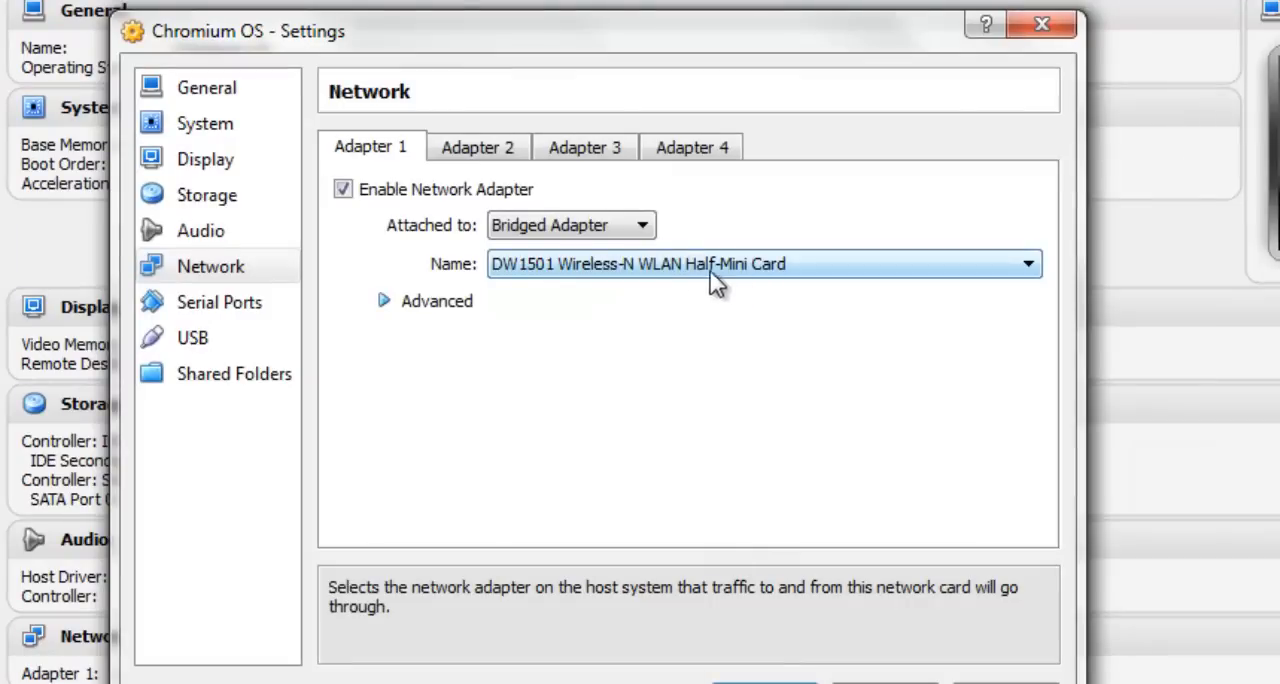
pyautogui.click(663, 285)
pyautogui.click(674, 282)
pyautogui.click(701, 272)
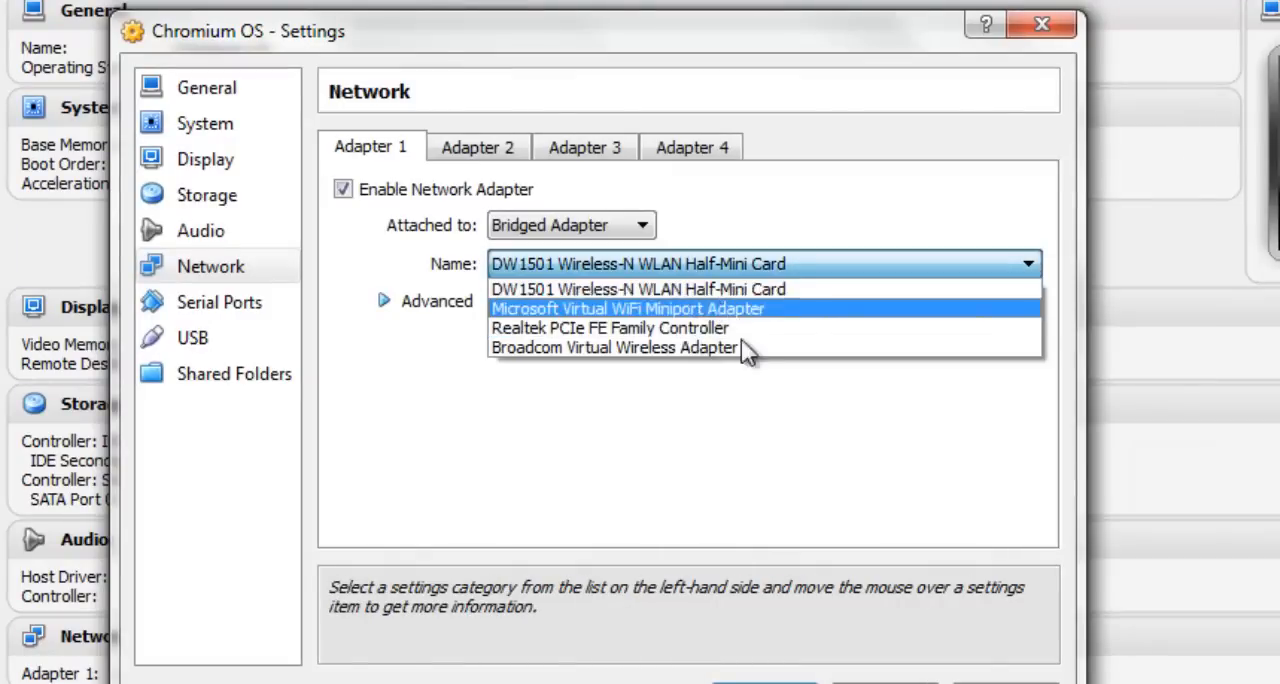
pyautogui.click(794, 287)
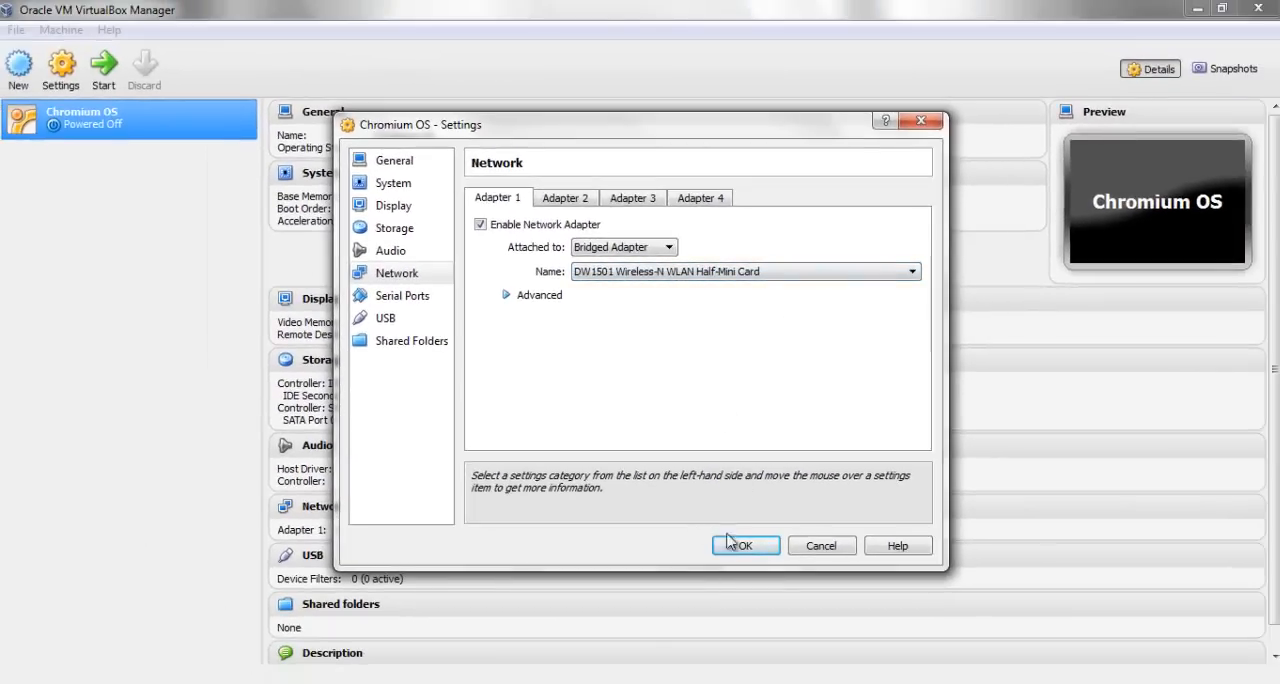
pyautogui.click(737, 599)
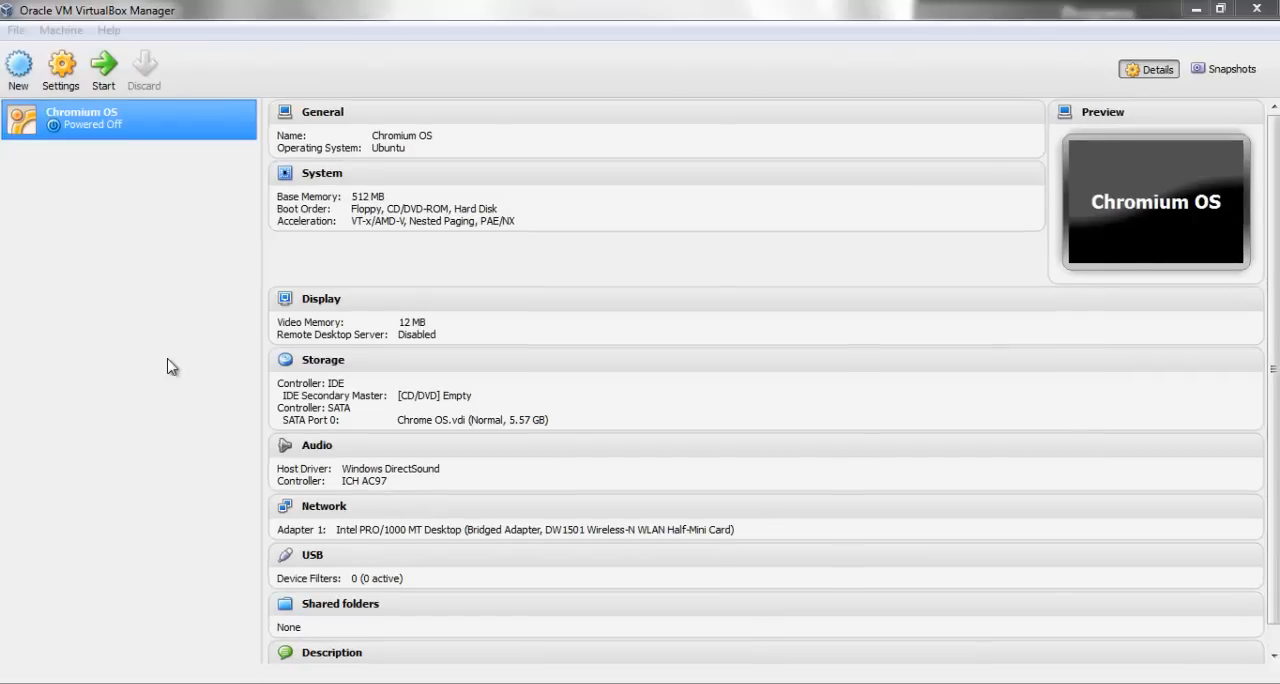
# Disable the absolute pointing device in the Chromium OS machine's system settings and save the change
pyautogui.click(62, 72)
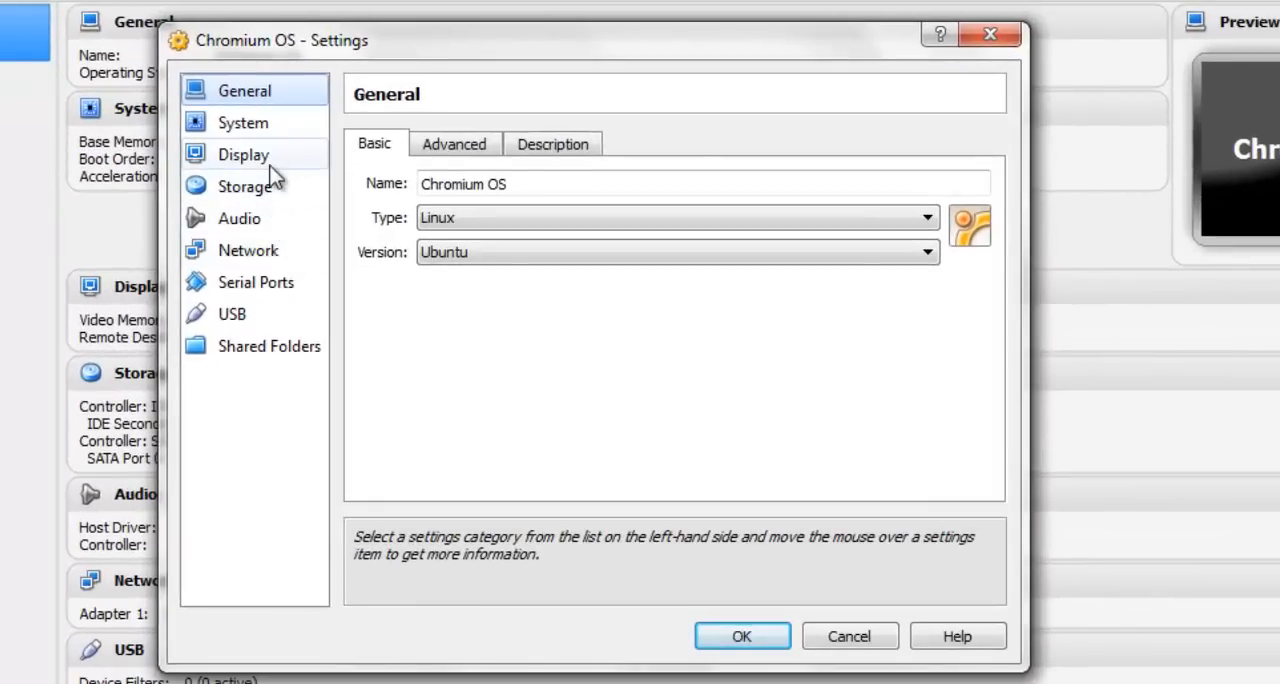
pyautogui.click(259, 121)
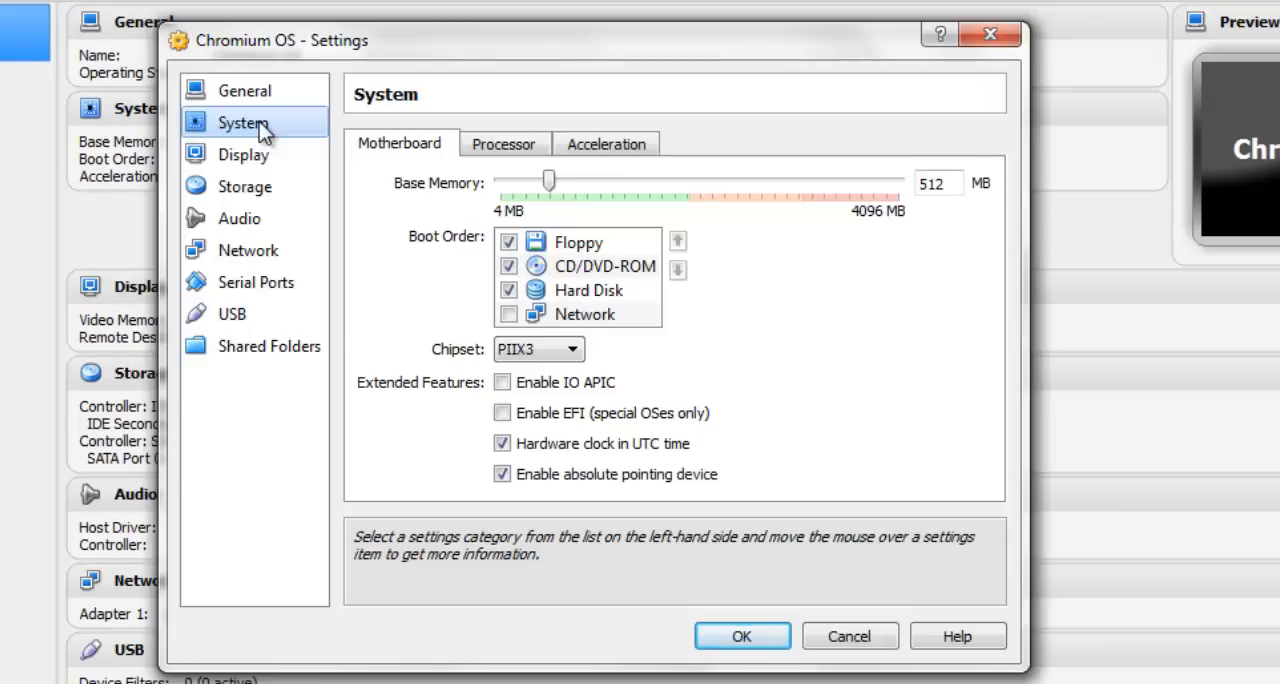
pyautogui.moveTo(522, 480)
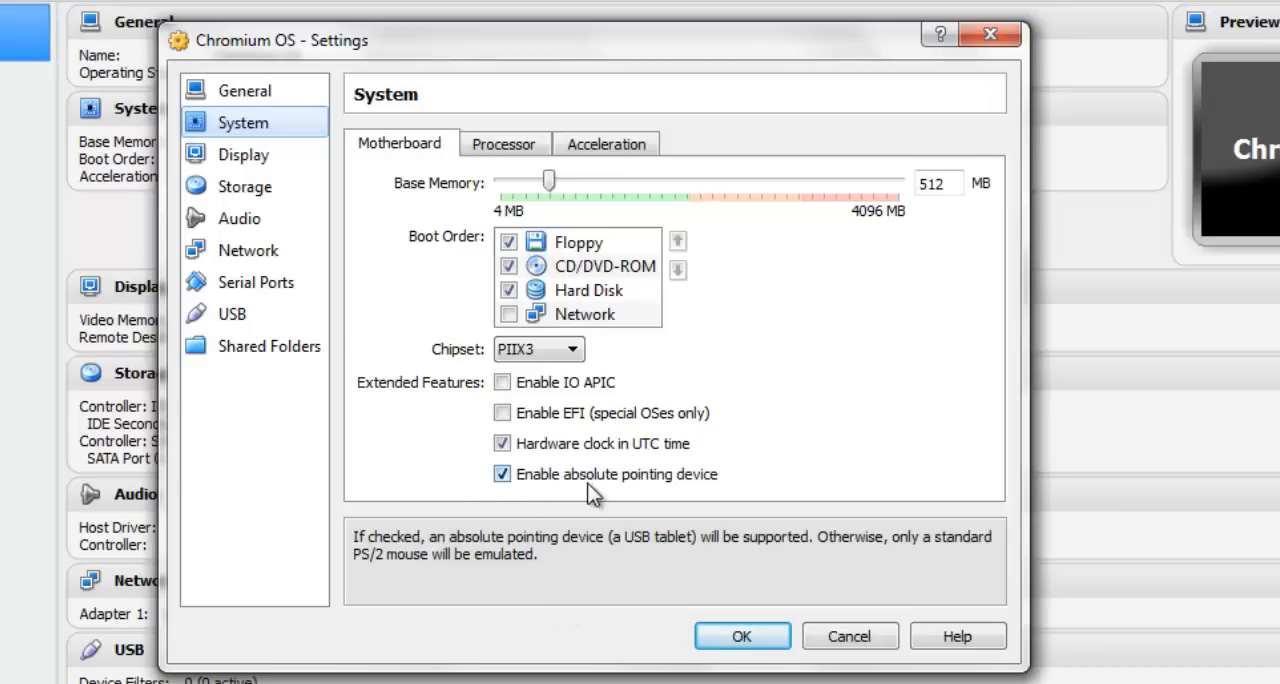
pyautogui.click(503, 476)
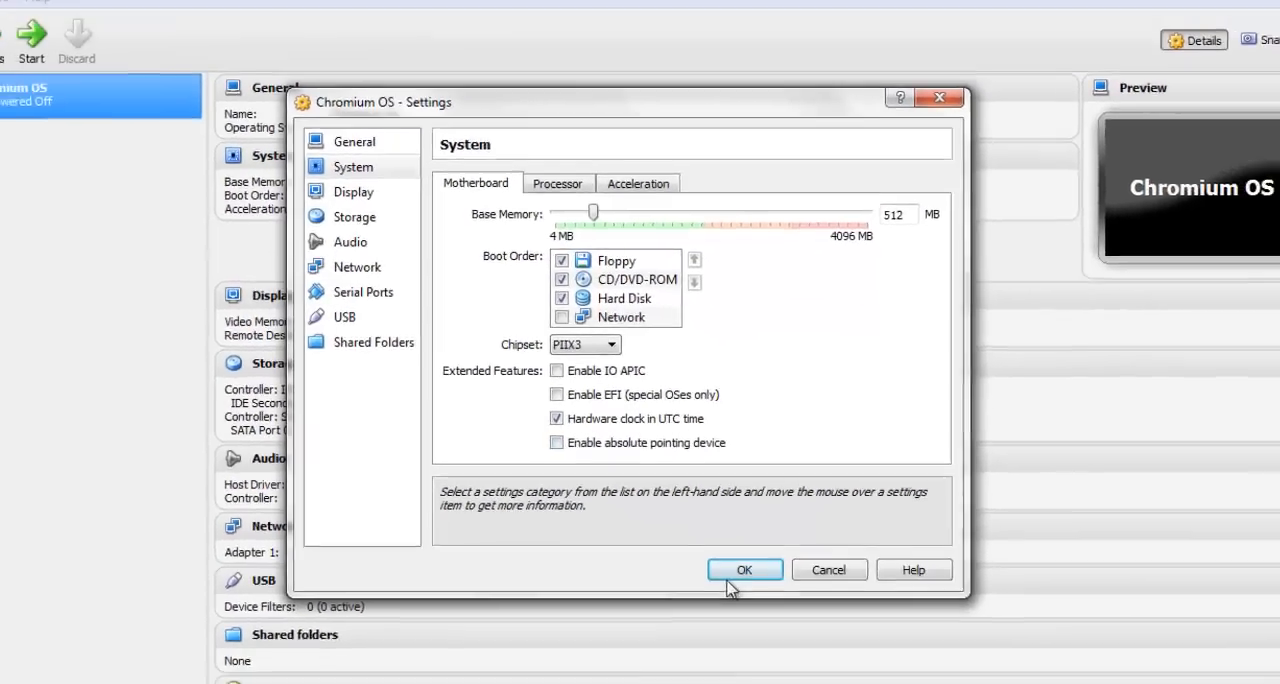
pyautogui.click(742, 615)
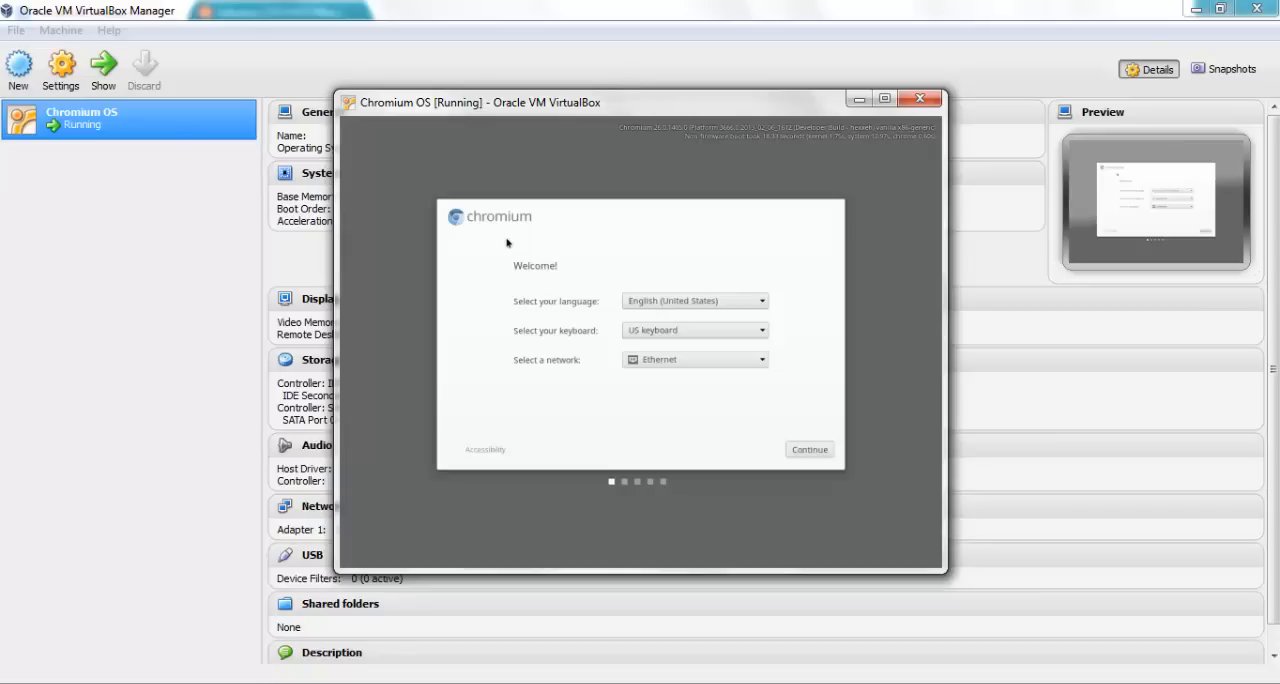
# Switch the running Chromium OS machine to scale mode and maximize its window
pyautogui.hotkey('ctrl', 'f')
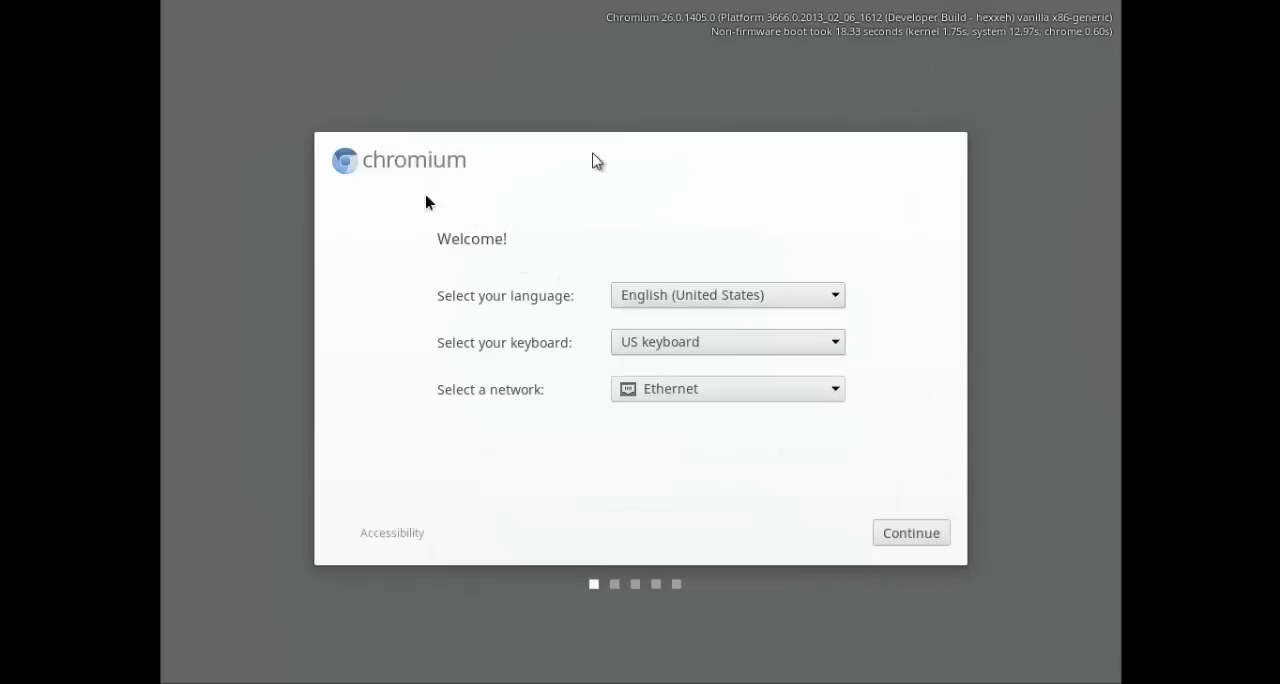
pyautogui.hotkey('ctrl', 'f')
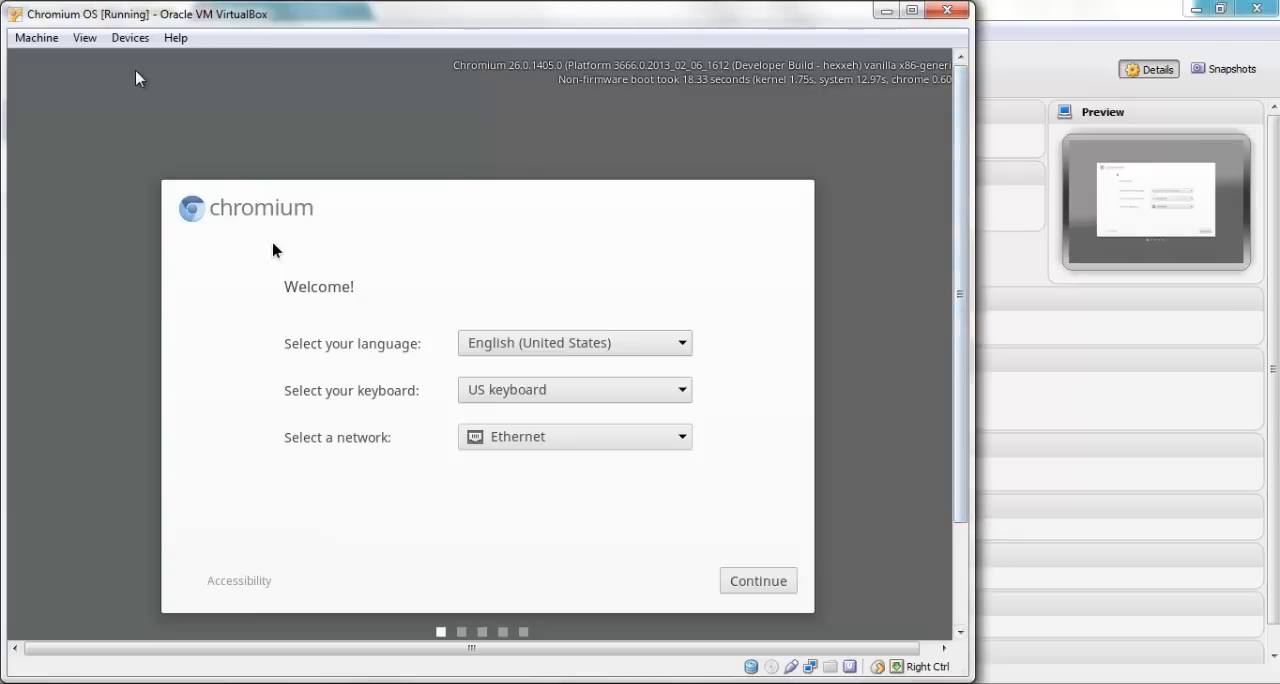
pyautogui.click(96, 43)
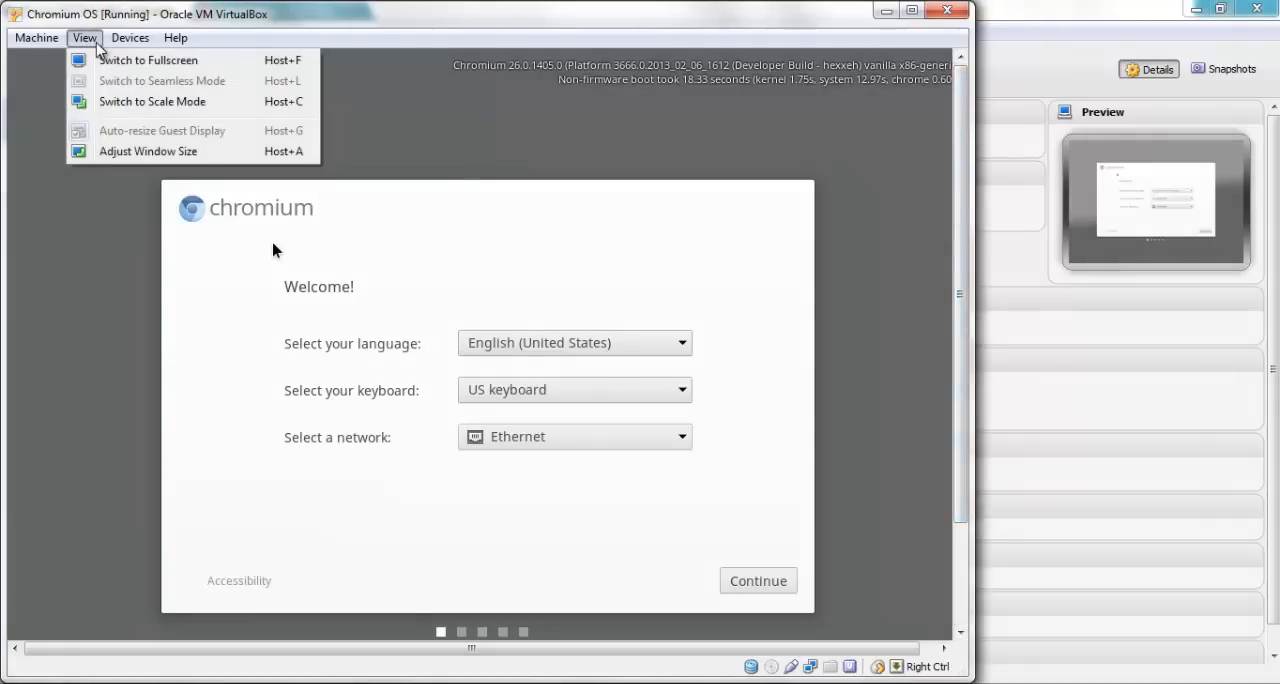
pyautogui.click(236, 102)
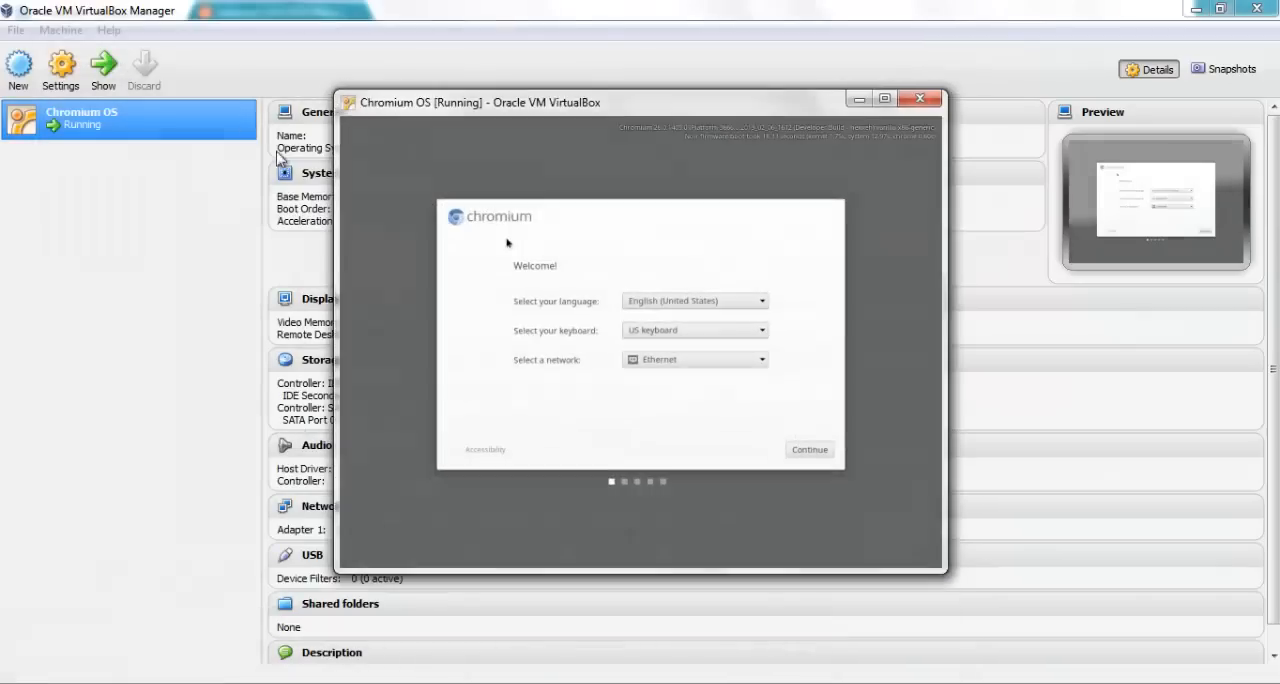
pyautogui.click(884, 98)
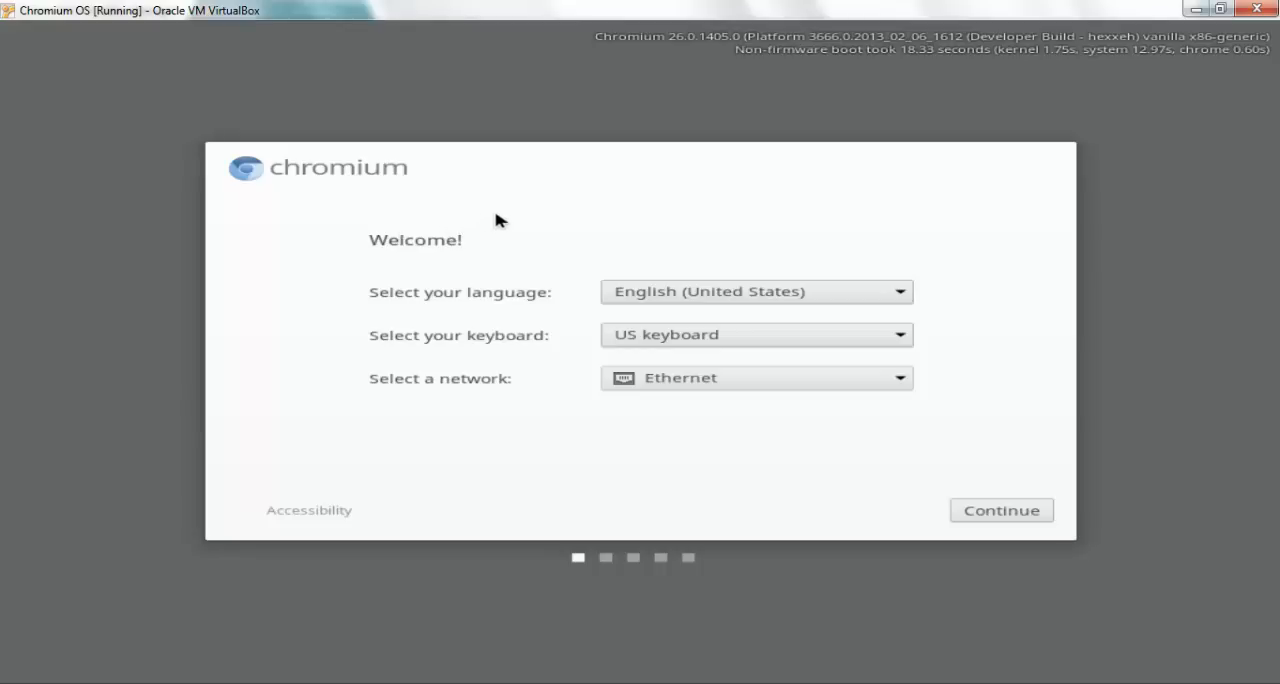
# Continue past the Chromium OS welcome screen and set the Google Profile photo as the account picture
pyautogui.press('Tab')
pyautogui.press('Return')
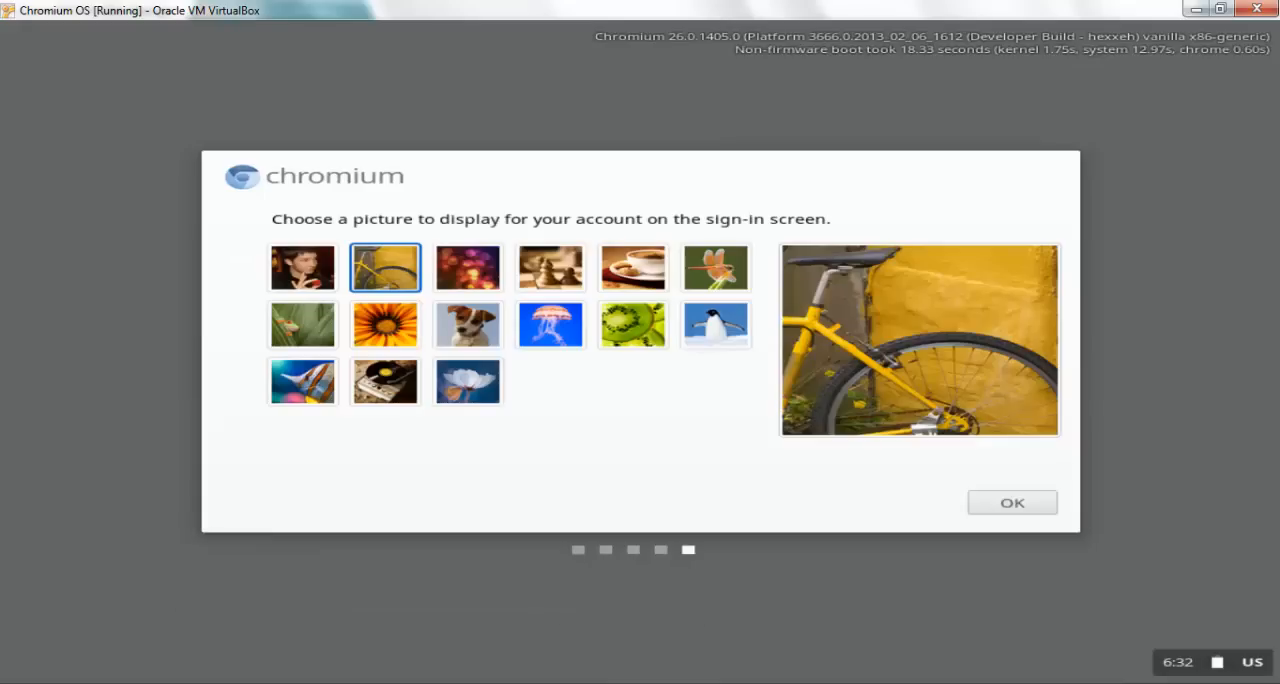
pyautogui.click(303, 259)
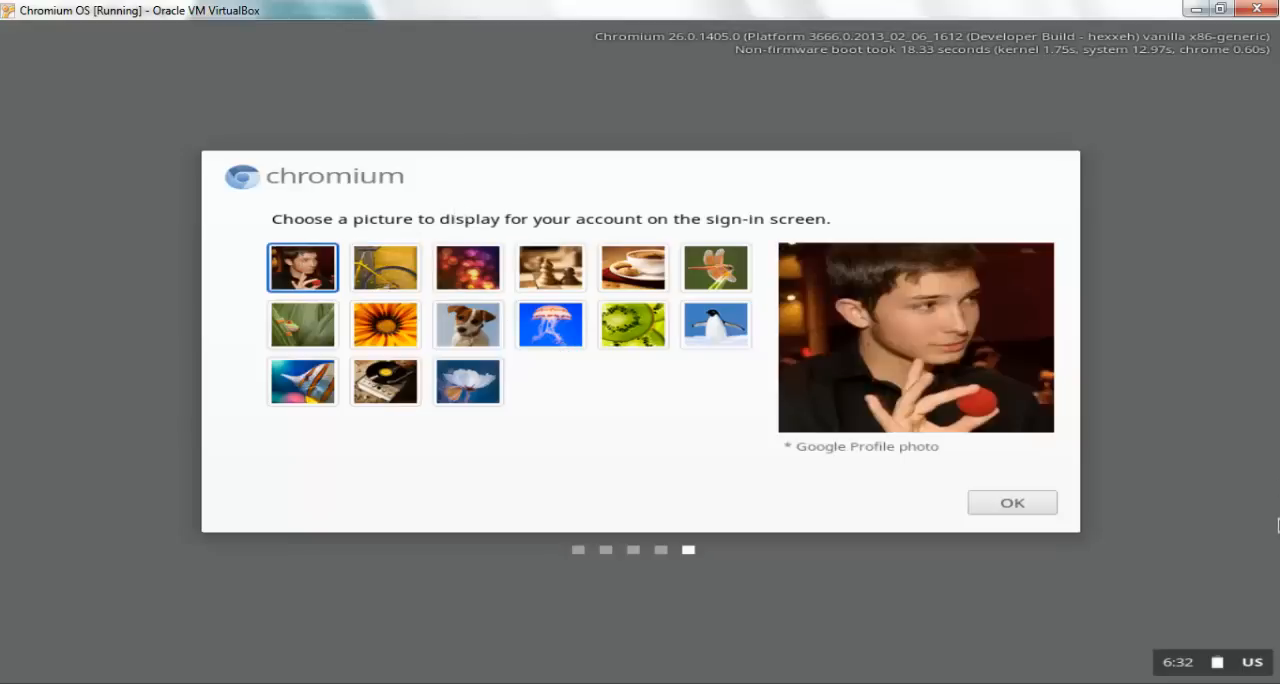
pyautogui.click(1055, 504)
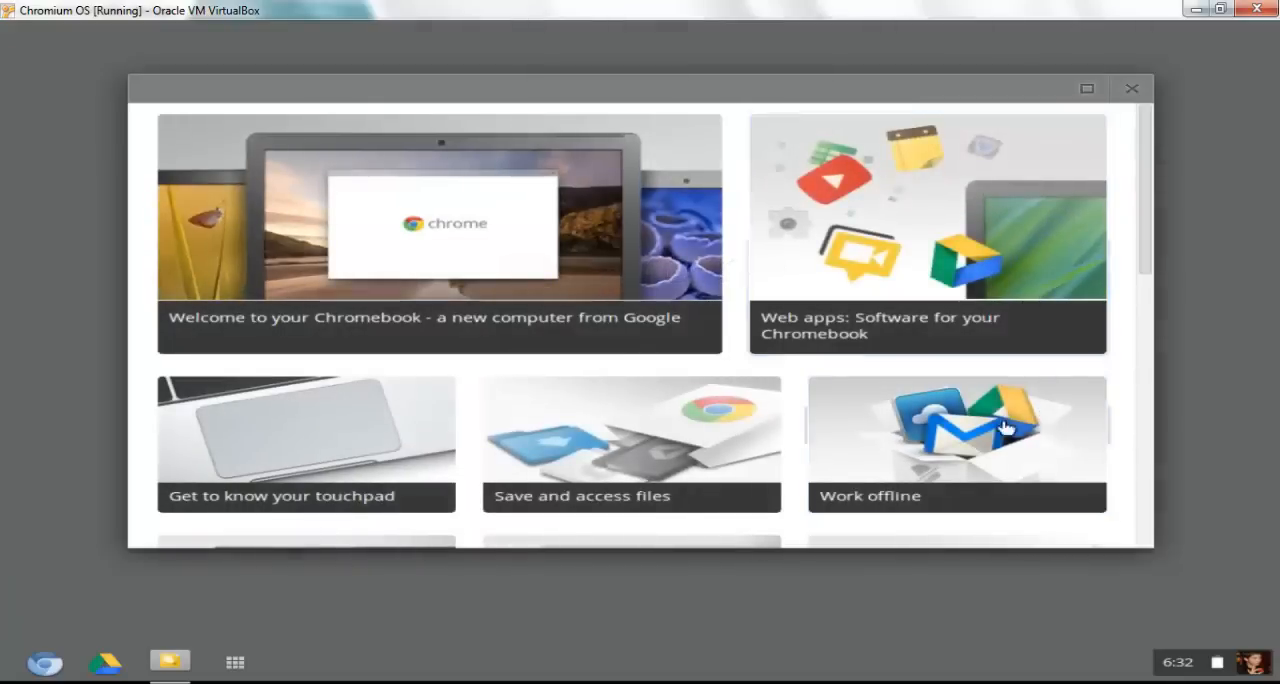
# Close the Chromebook introduction window and open the Chromium OS settings page
pyautogui.click(992, 265)
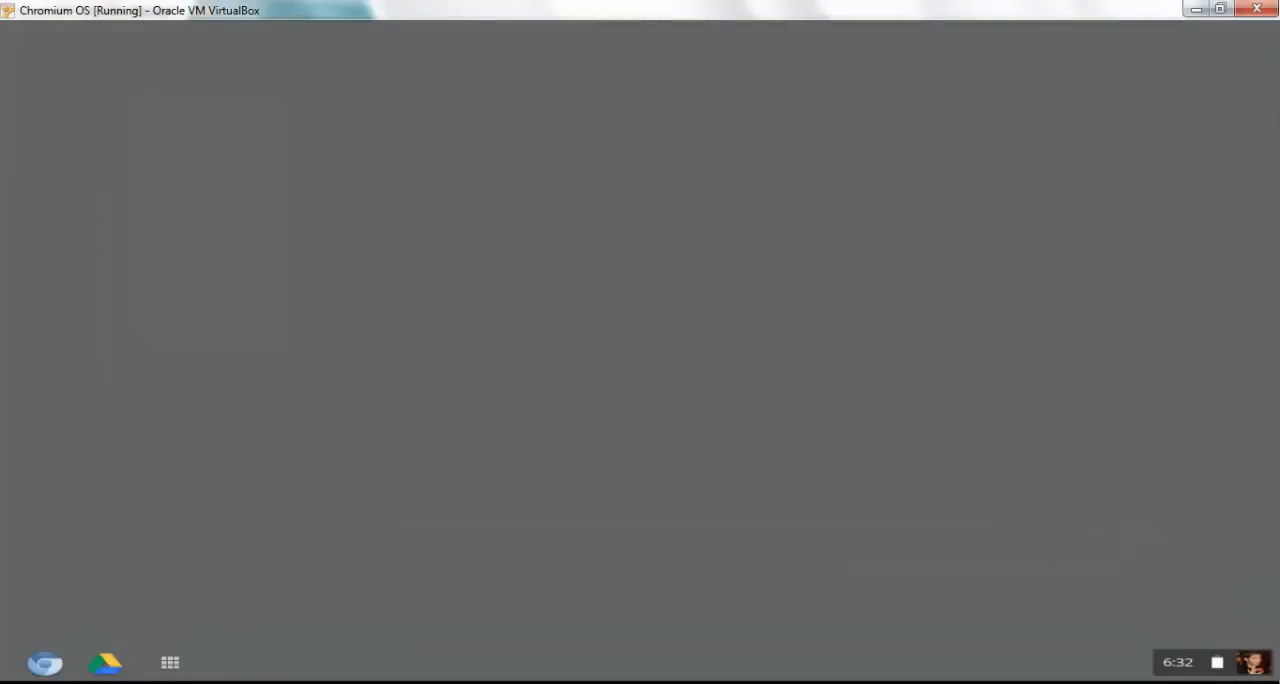
pyautogui.click(1200, 664)
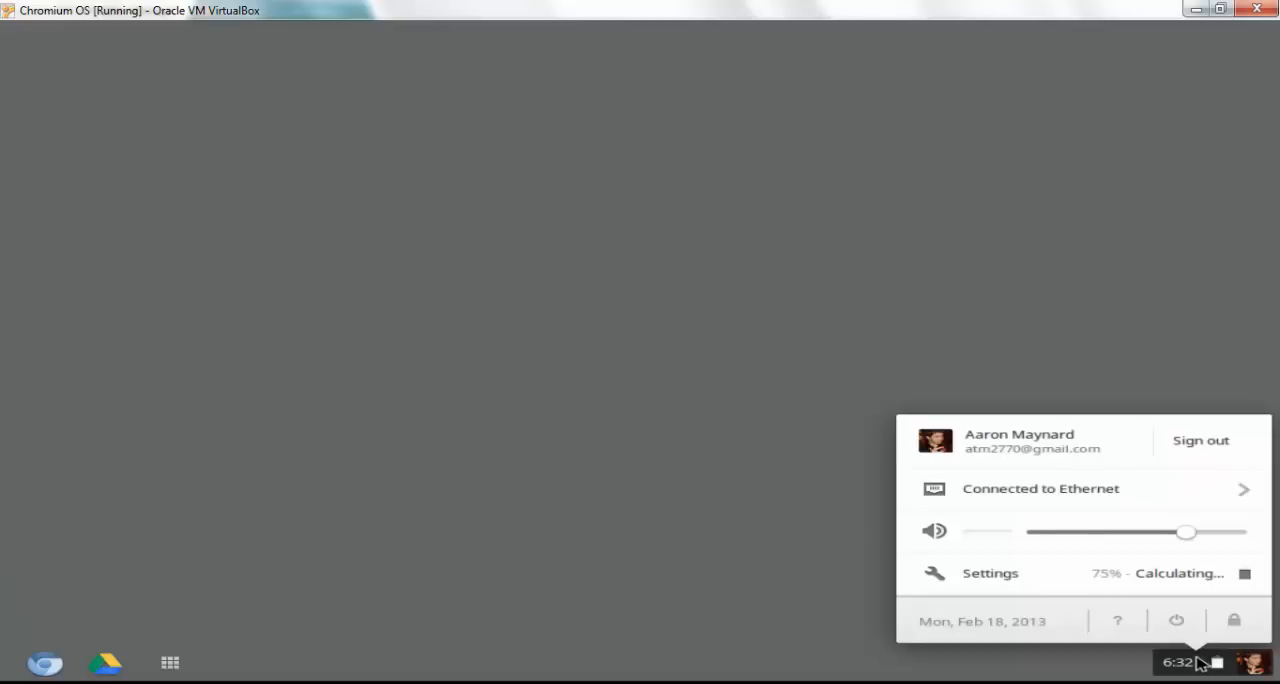
pyautogui.click(1072, 578)
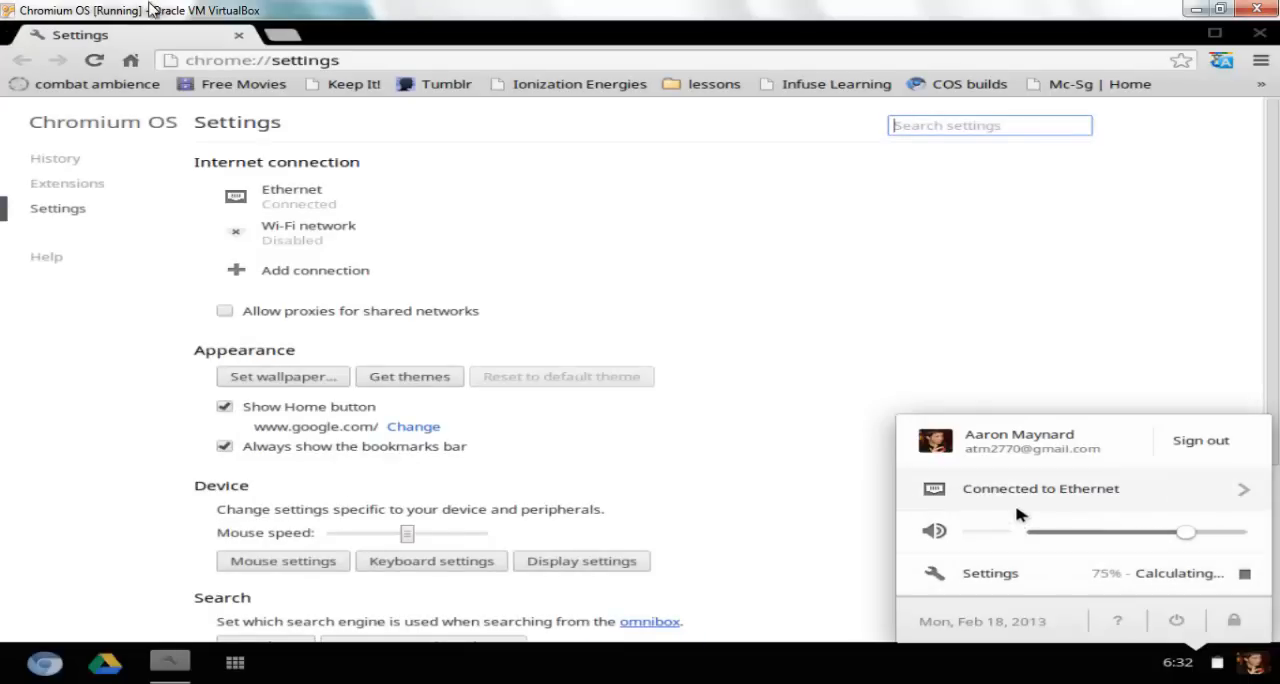
pyautogui.click(528, 188)
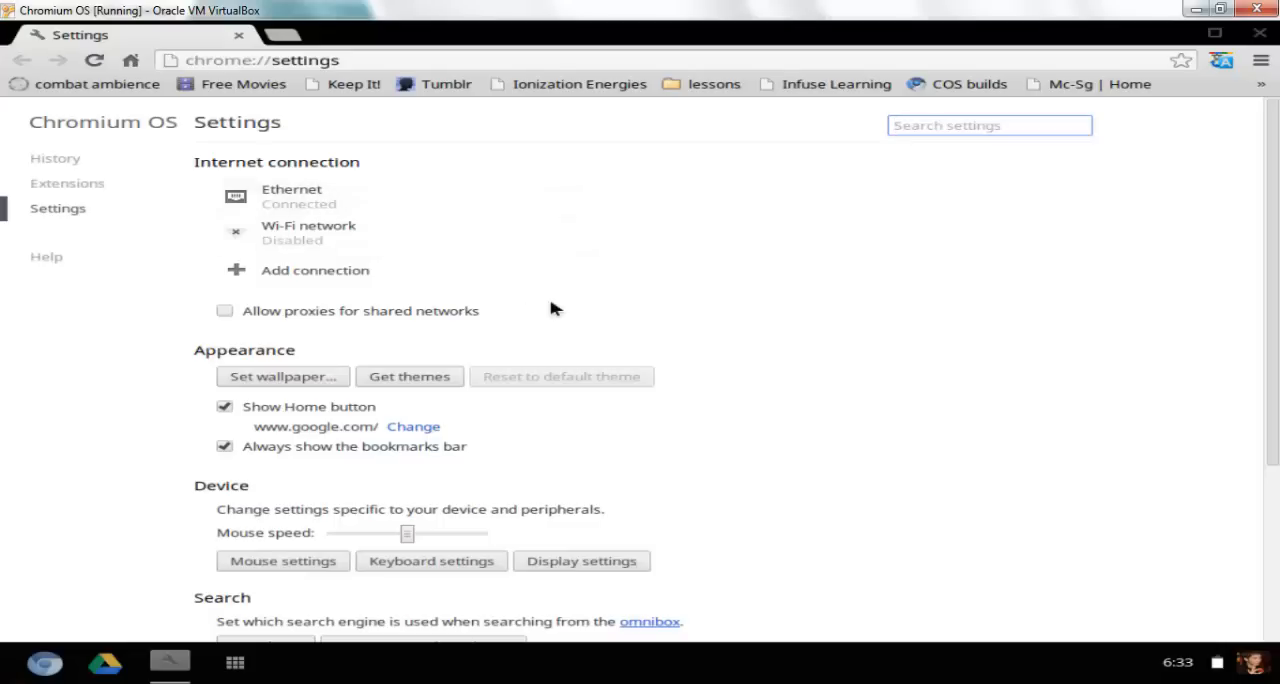
# Choose the Urban picture of wind turbines under a purple sky as the desktop wallpaper
pyautogui.click(297, 384)
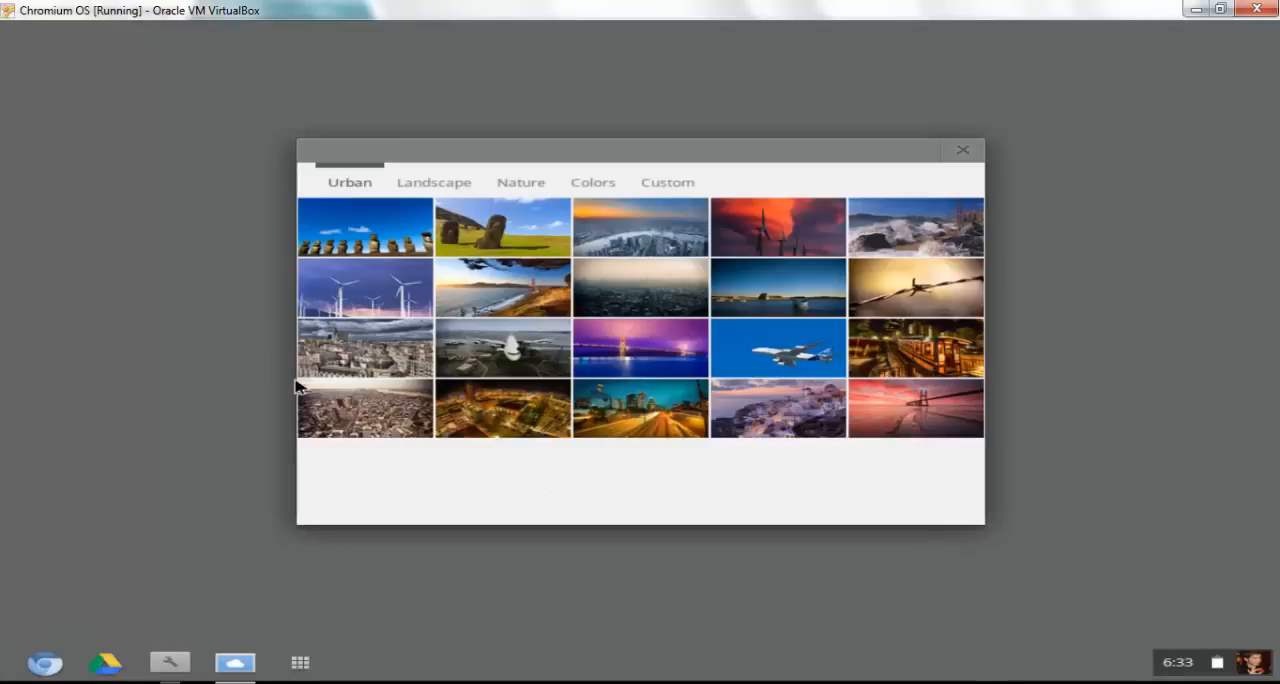
pyautogui.click(410, 302)
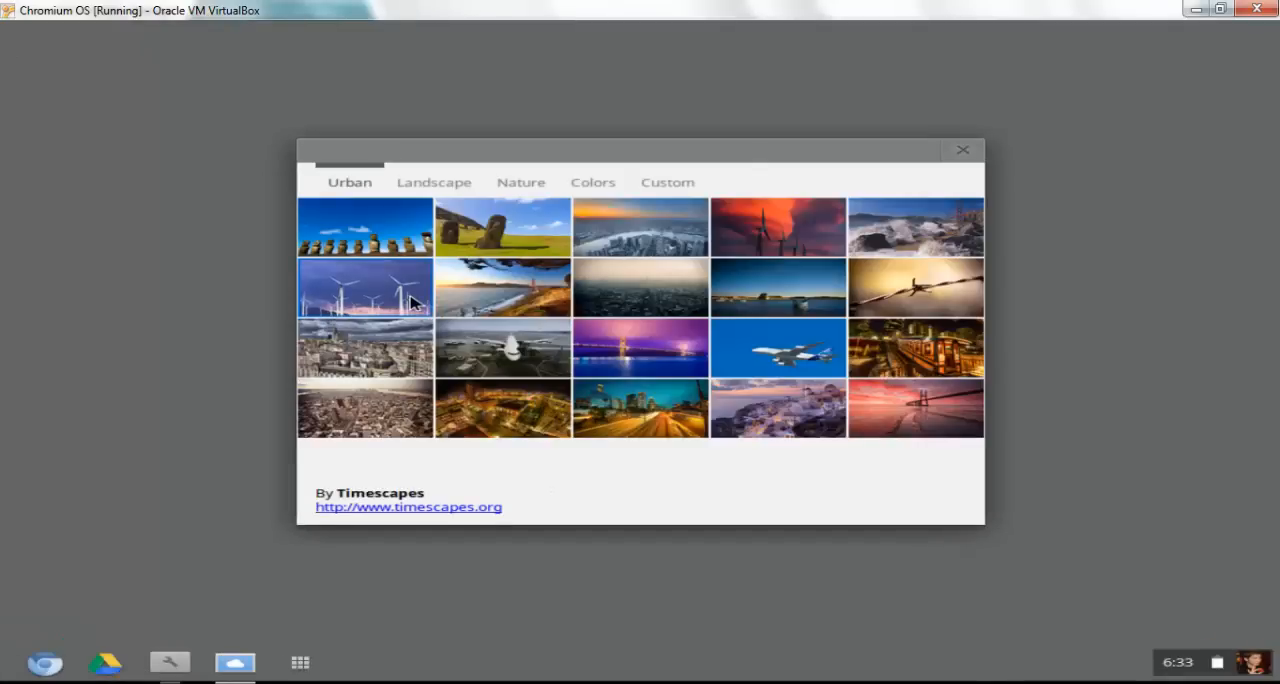